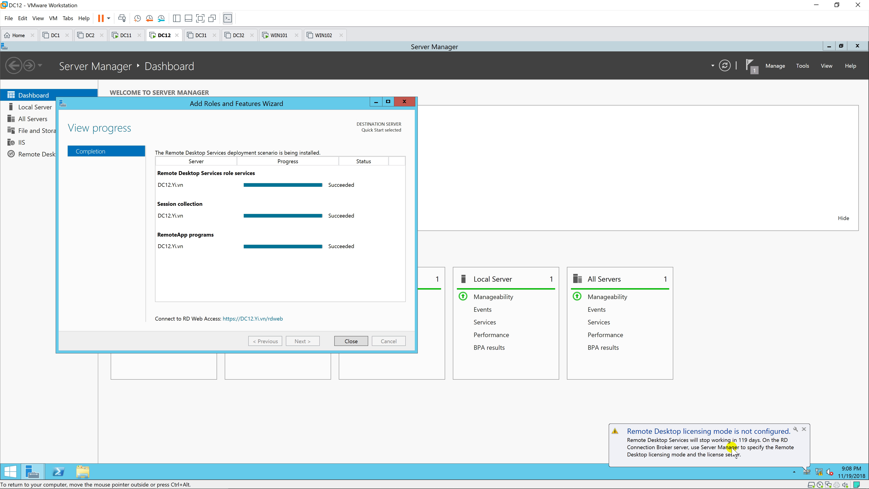
Close the completed role installation wizard and open QuickSessionCollection under Remote Desktop Services.
{"action": "left_click", "coordinate": [361, 344]}
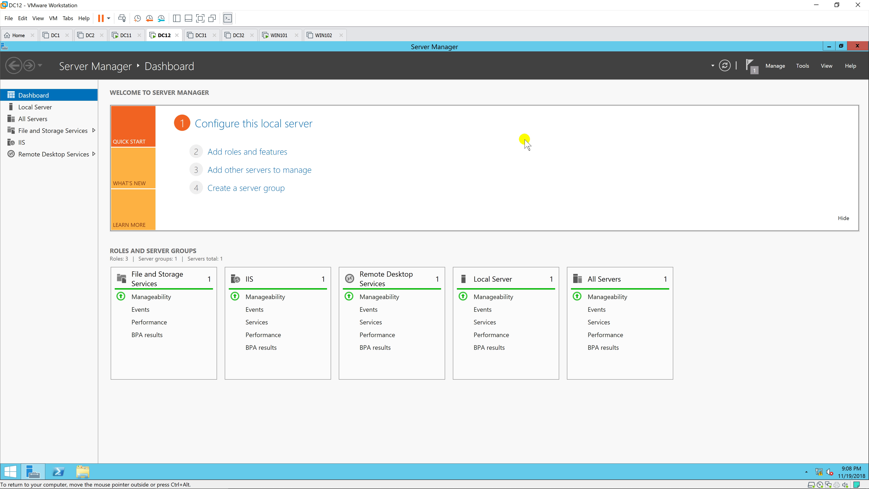
{"action": "left_click", "coordinate": [64, 155]}
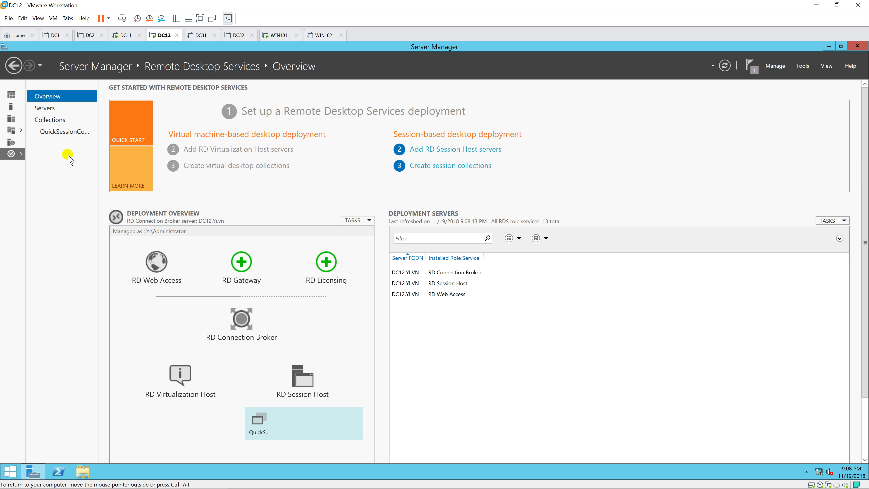
{"action": "left_click", "coordinate": [70, 133]}
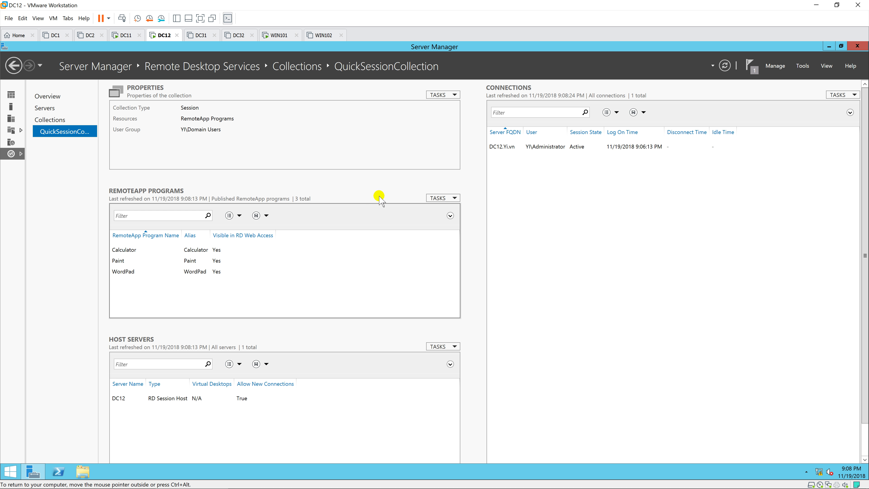
Publish Remote Desktop Connection and Server Manager as RemoteApp programs in QuickSessionCollection, and check their entries in the published list.
{"action": "left_click", "coordinate": [444, 198]}
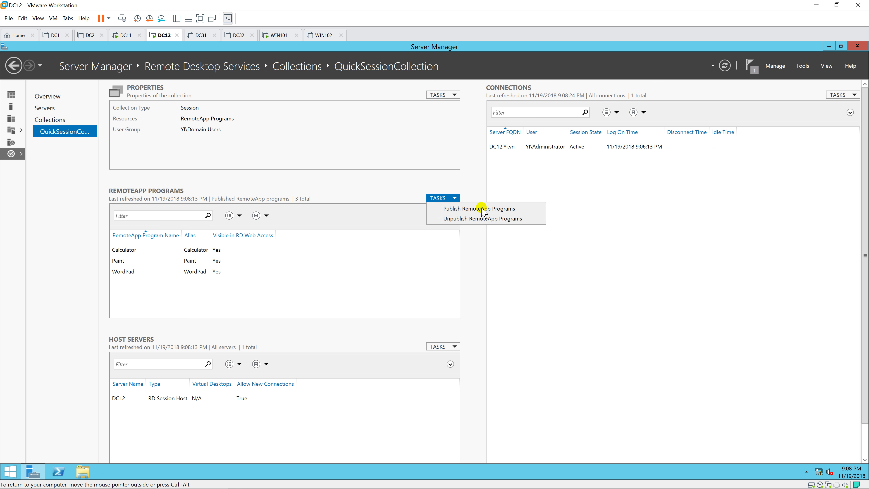
{"action": "left_click", "coordinate": [526, 209]}
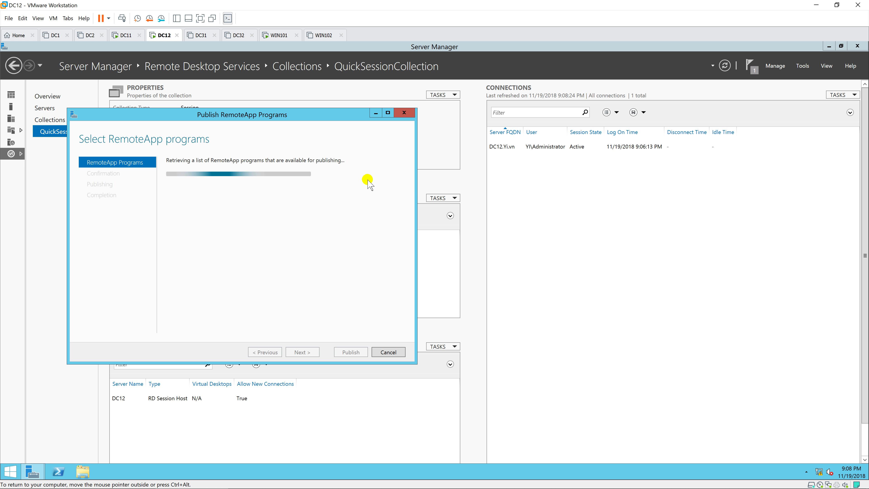
{"action": "left_click_drag", "start_coordinate": [296, 115], "coordinate": [499, 84]}
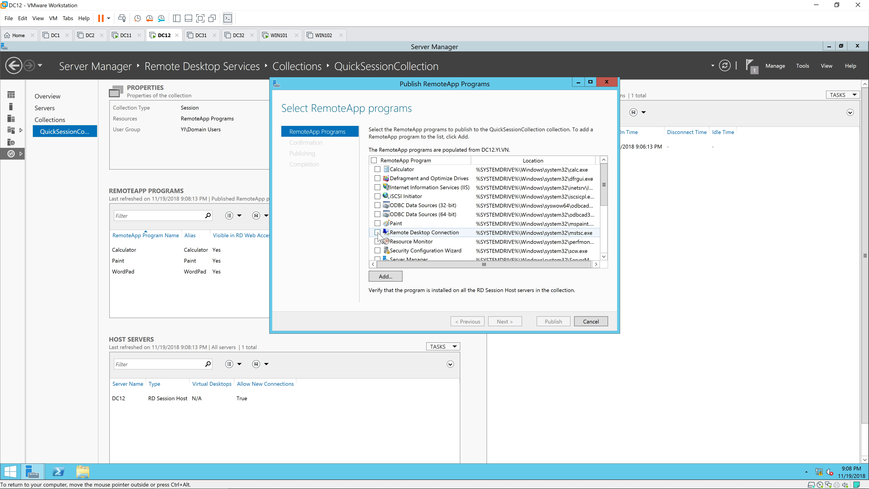
{"action": "left_click", "coordinate": [377, 233]}
{"action": "scroll", "coordinate": [458, 225], "scroll_direction": "down", "scroll_amount": 1}
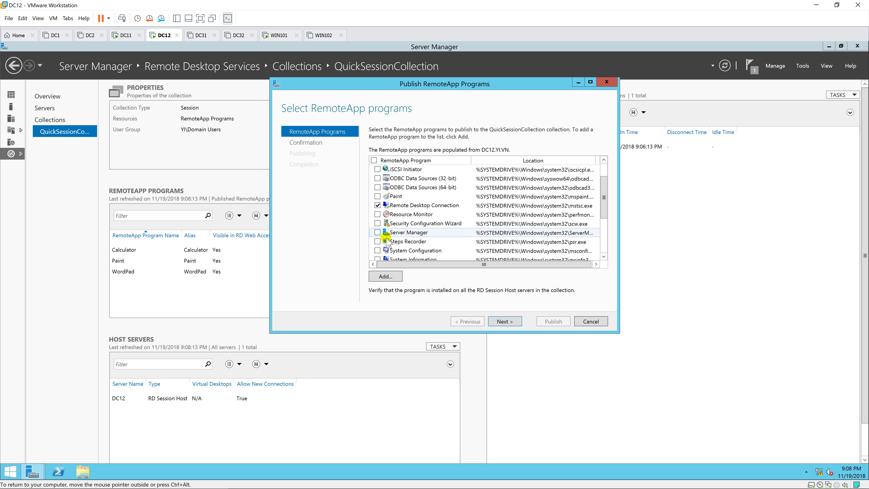
{"action": "left_click", "coordinate": [378, 232]}
{"action": "left_click", "coordinate": [509, 321]}
{"action": "left_click", "coordinate": [553, 321]}
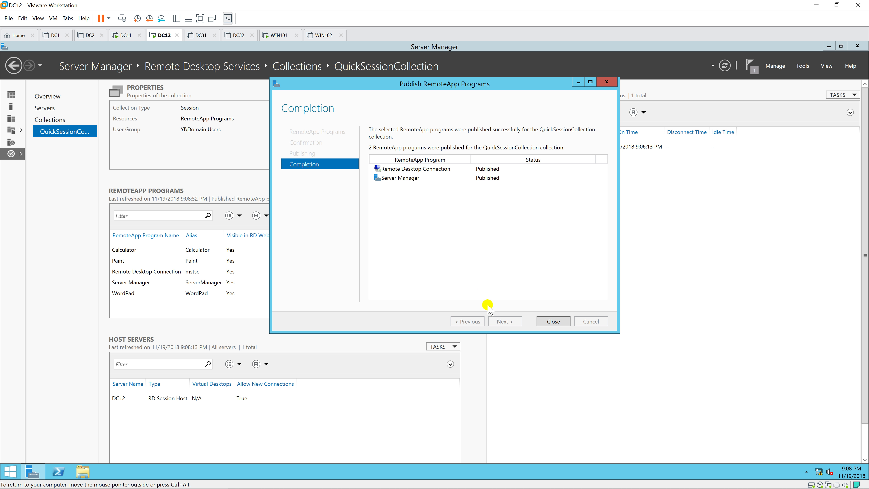
{"action": "left_click", "coordinate": [552, 322]}
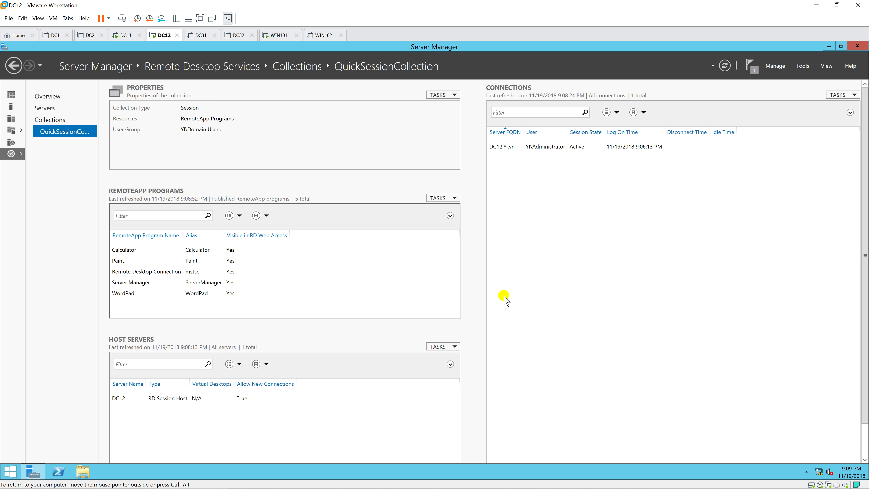
{"action": "left_click", "coordinate": [170, 273]}
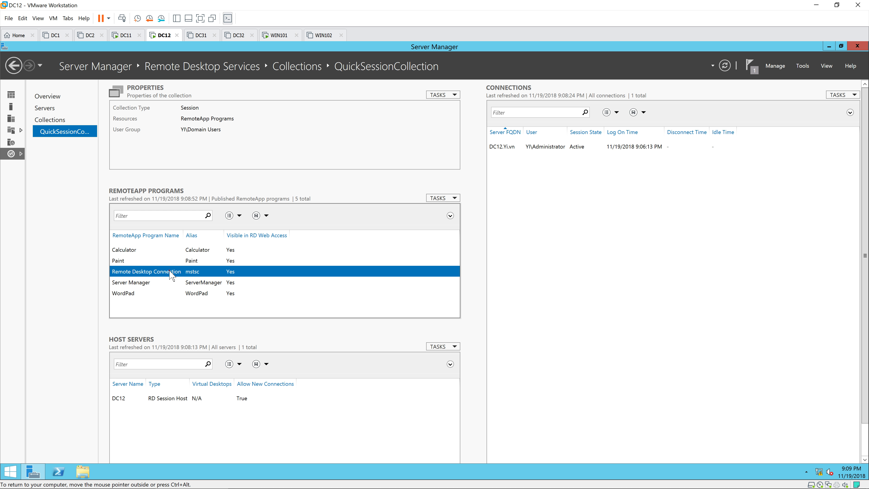
{"action": "left_click", "coordinate": [166, 283]}
{"action": "left_click", "coordinate": [166, 283]}
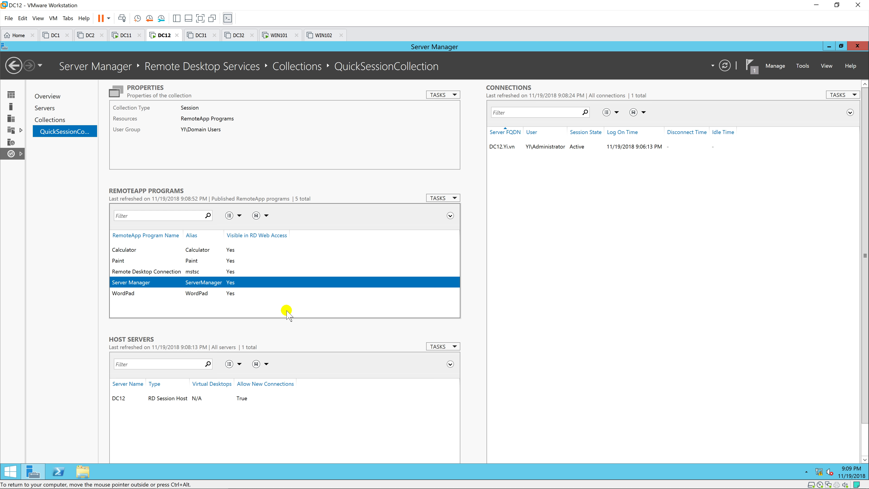
Switch to the WIN101 virtual machine and sign in to the YI domain as another user, entering the user name and account password.
{"action": "left_click", "coordinate": [278, 35]}
{"action": "left_click", "coordinate": [393, 287]}
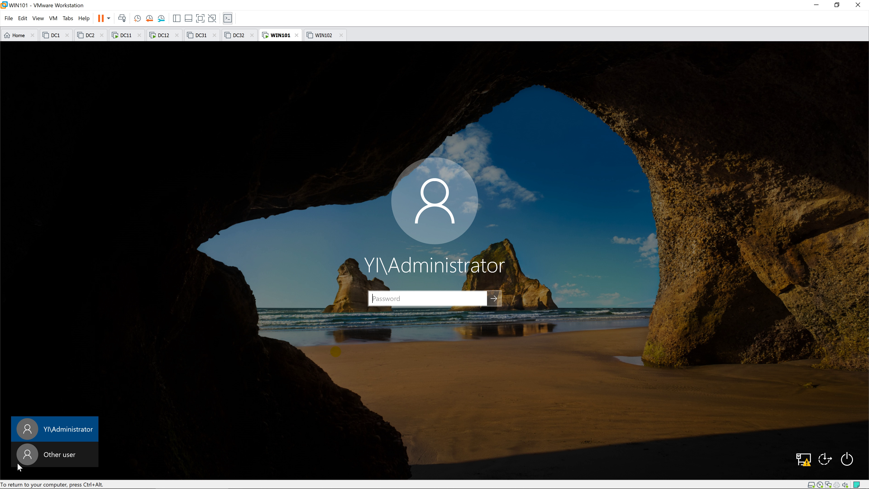
{"action": "left_click", "coordinate": [58, 457]}
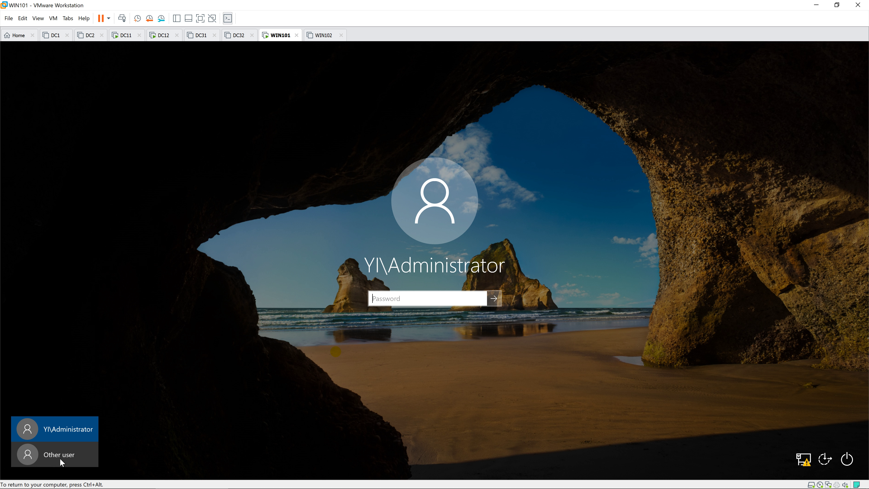
{"action": "type", "text": "Hiep"}
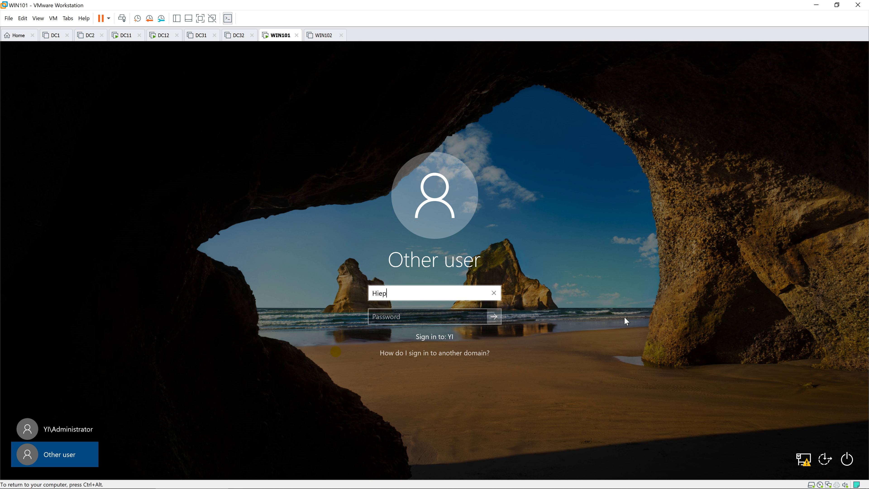
{"action": "type", "text": "IT"}
{"action": "key", "text": "Tab"}
{"action": "type", "text": "****"}
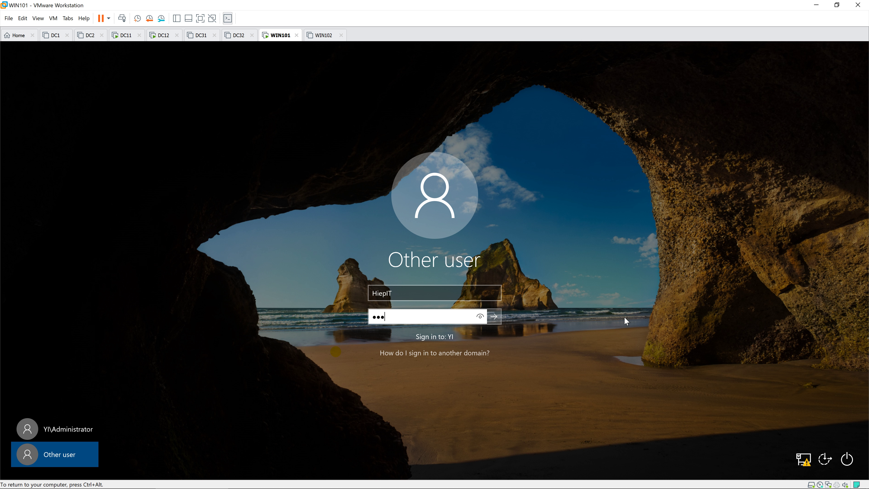
{"action": "type", "text": "***"}
{"action": "key", "text": "Return"}
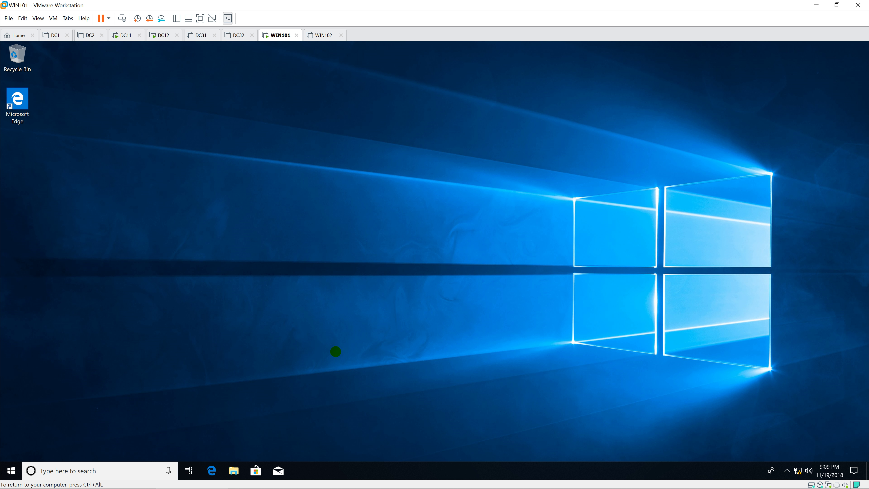
Launch Internet Explorer maximized, postponing its initial setup, dismissing the Skype add-on prompt and closing the extra tab.
{"action": "key", "text": "super"}
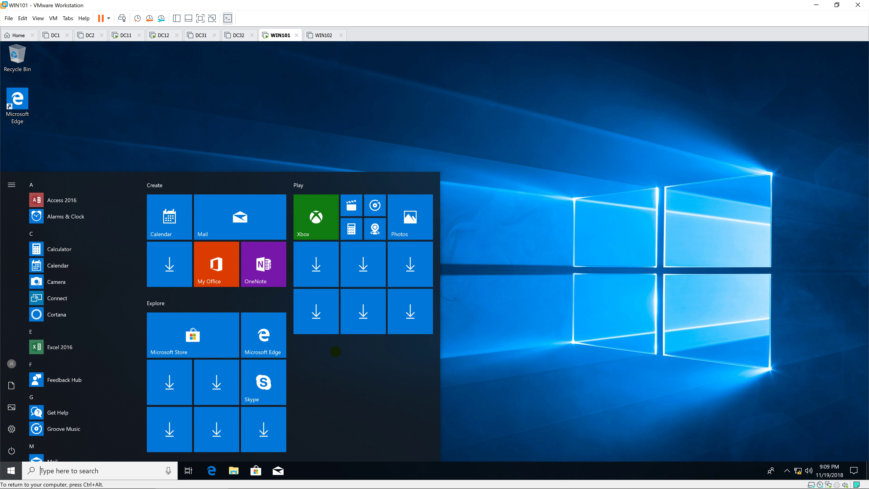
{"action": "type", "text": "in"}
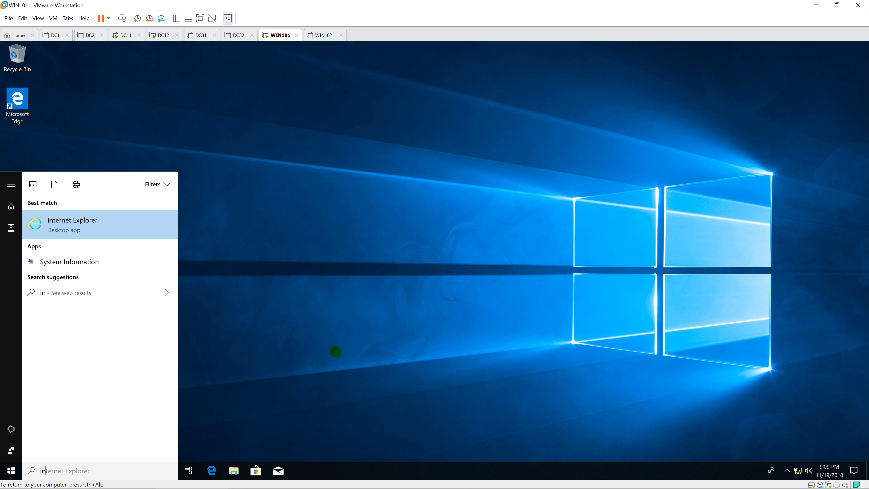
{"action": "key", "text": "Return"}
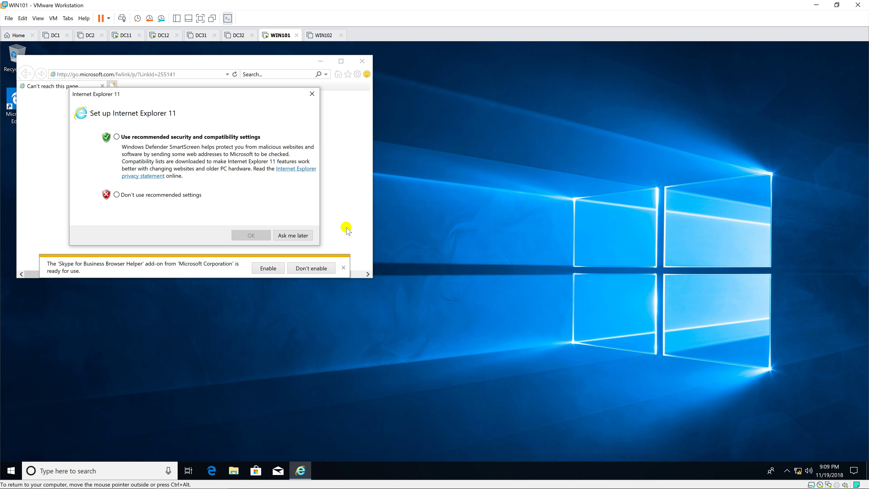
{"action": "left_click", "coordinate": [301, 235]}
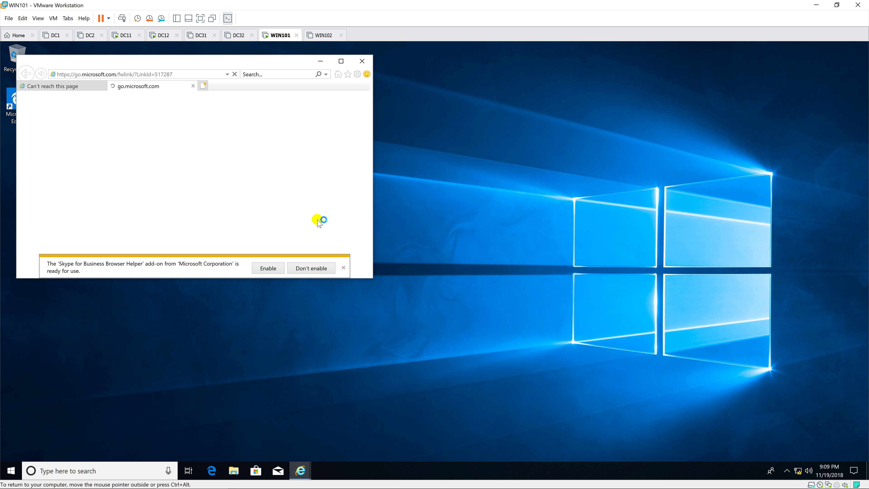
{"action": "left_click", "coordinate": [341, 60]}
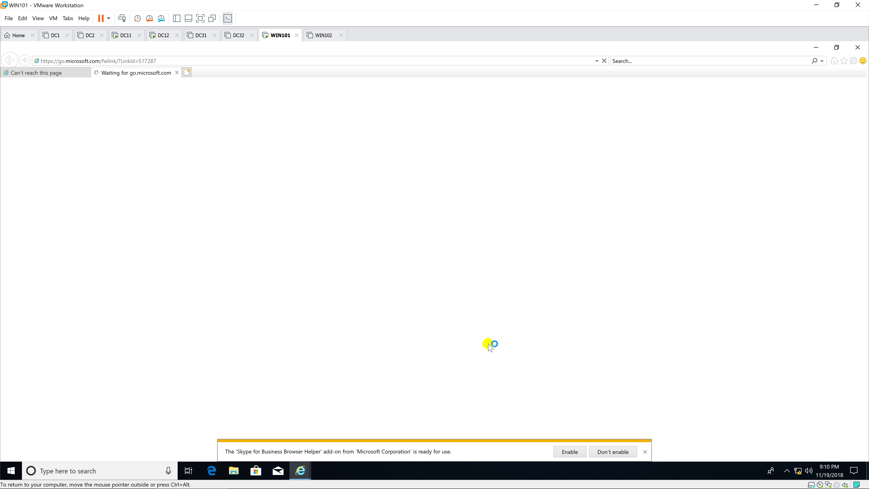
{"action": "left_click", "coordinate": [646, 452]}
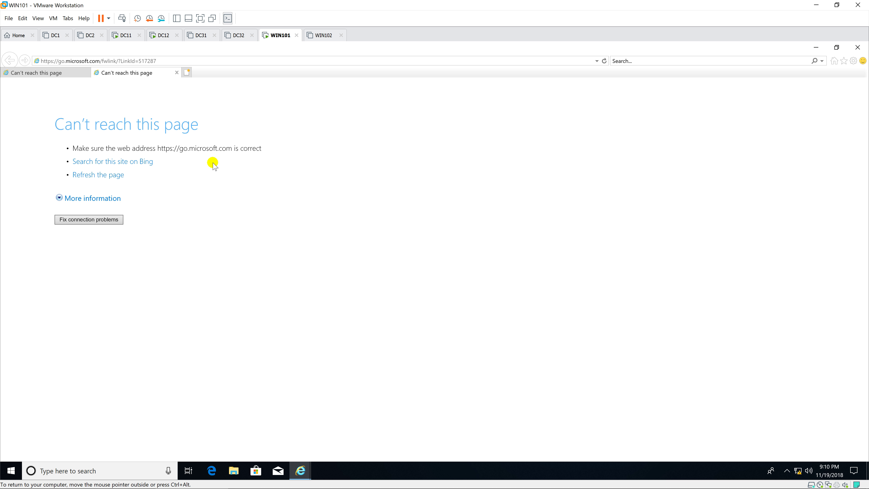
{"action": "left_click", "coordinate": [177, 73]}
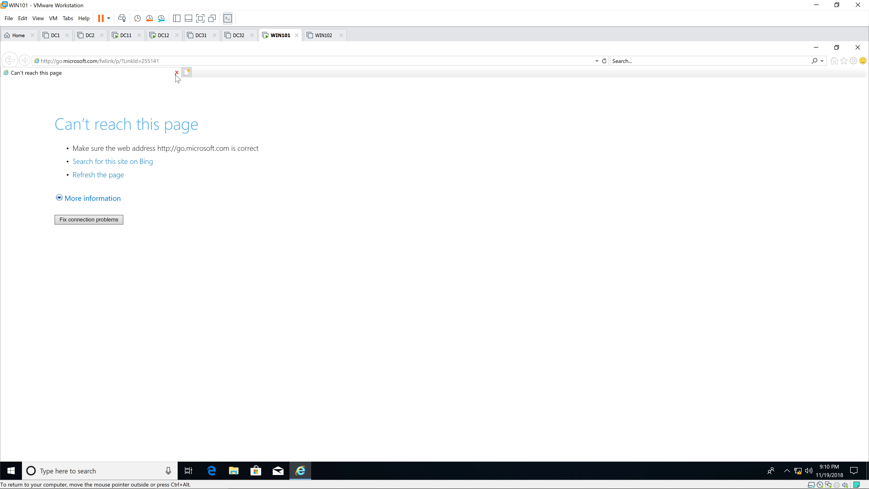
{"action": "left_click", "coordinate": [319, 61]}
{"action": "left_click", "coordinate": [332, 120]}
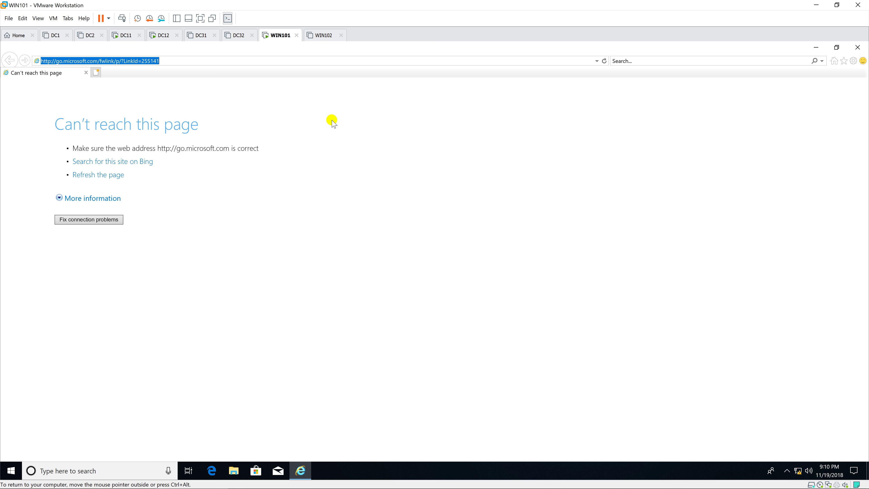
{"action": "type", "text": "https"}
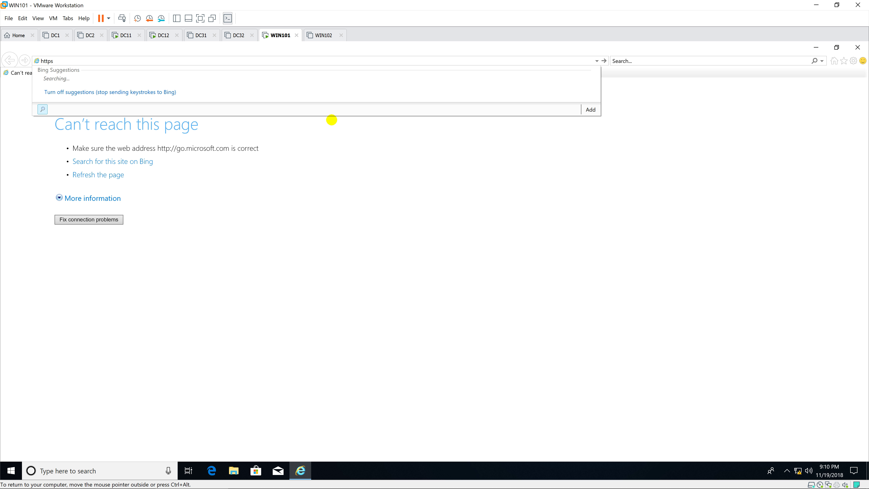
{"action": "type", "text": "://dc12.Yi.vn/RDWeb"}
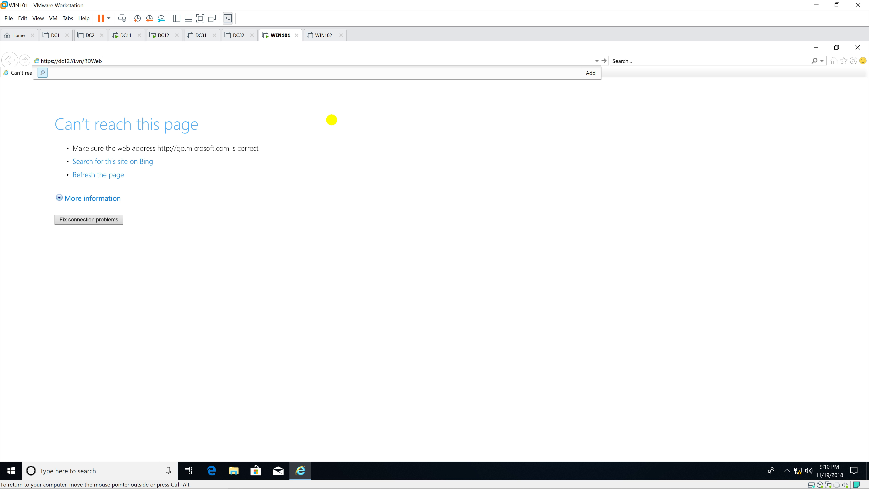
{"action": "key", "text": "Return"}
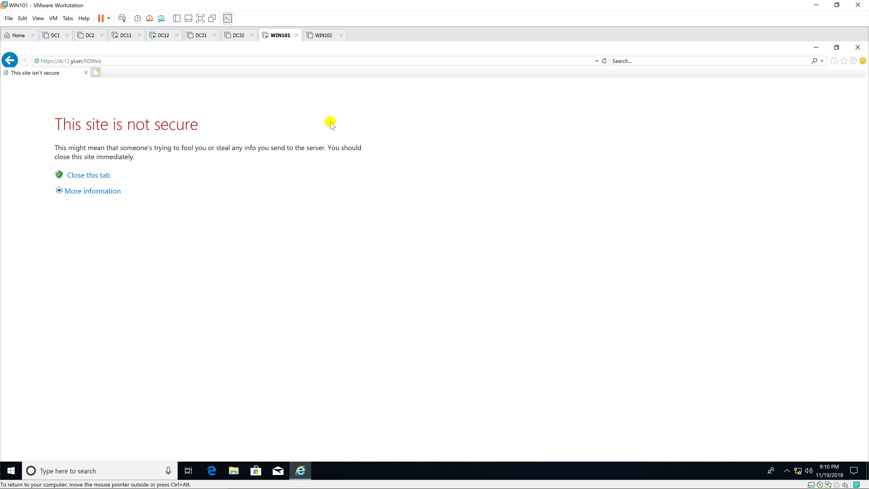
{"action": "left_click", "coordinate": [116, 193]}
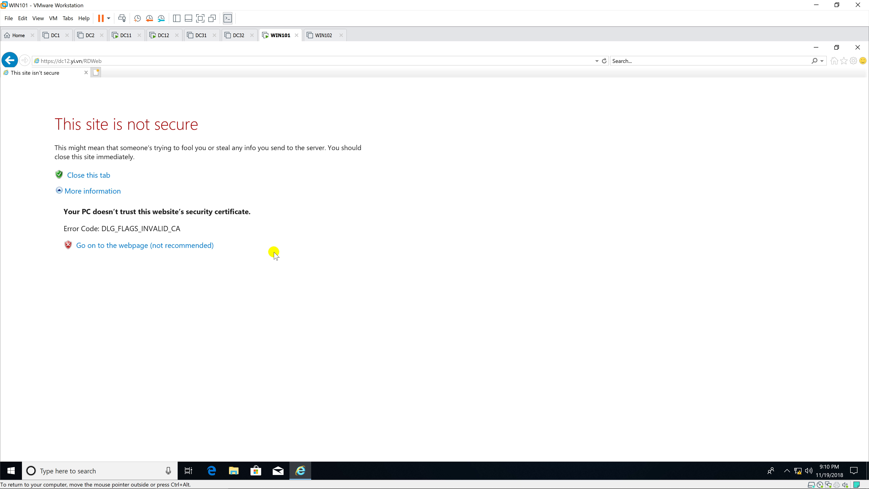
{"action": "left_click", "coordinate": [182, 245]}
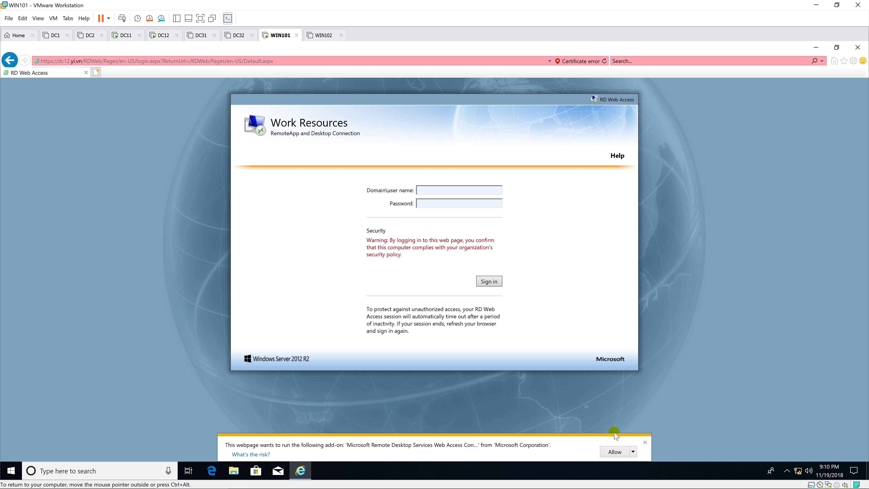
Allow the Remote Desktop web access add-on and sign in with the domain administrator account's password, dismissing the offer to store it.
{"action": "left_click", "coordinate": [615, 451]}
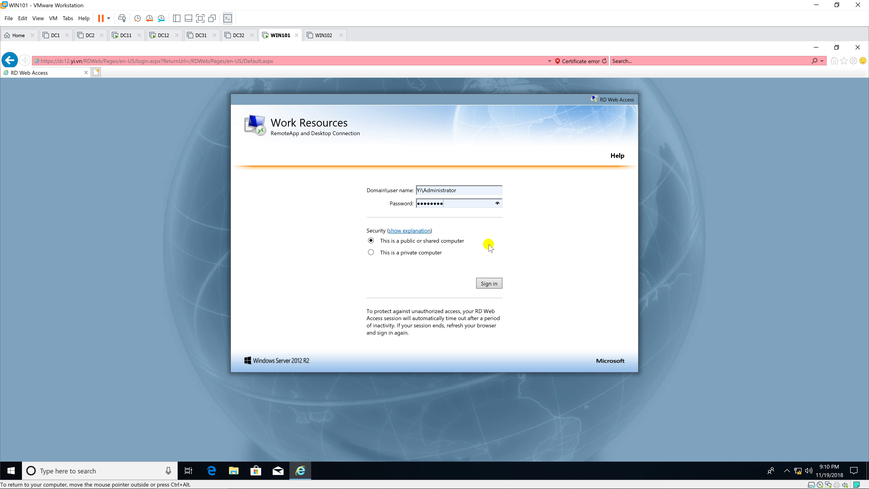
{"action": "left_click", "coordinate": [489, 283]}
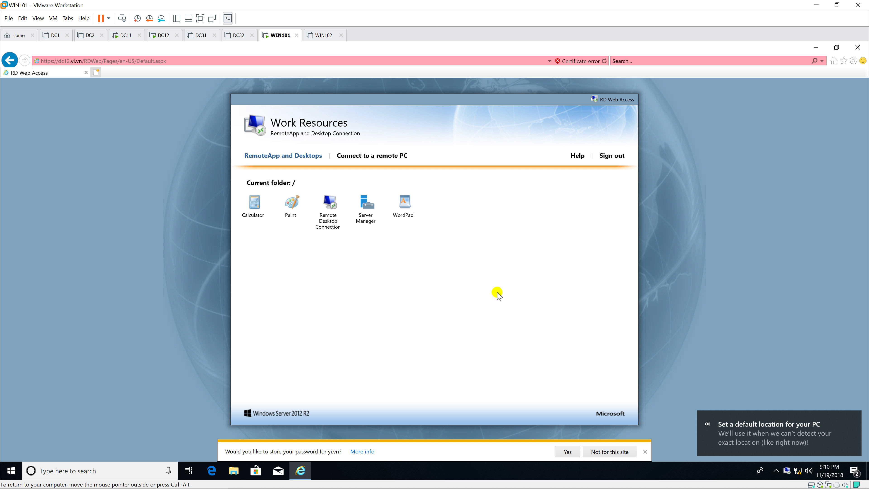
{"action": "left_click", "coordinate": [645, 452]}
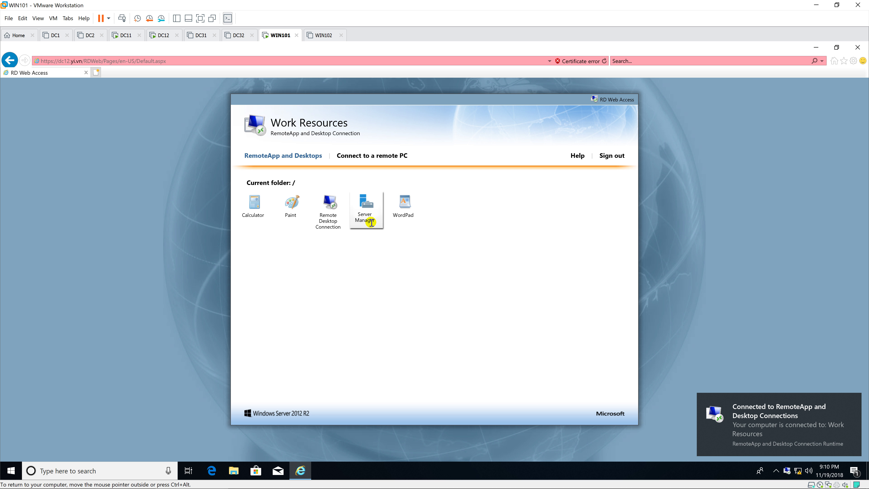
Run the Server Manager RemoteApp by connecting to DC12.YI.VN, and display its list of administrative tools.
{"action": "left_click", "coordinate": [370, 222]}
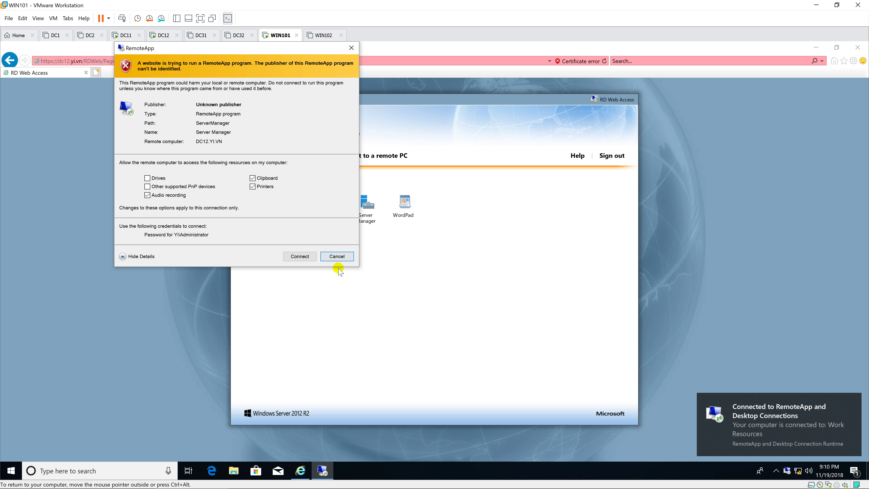
{"action": "left_click", "coordinate": [306, 257]}
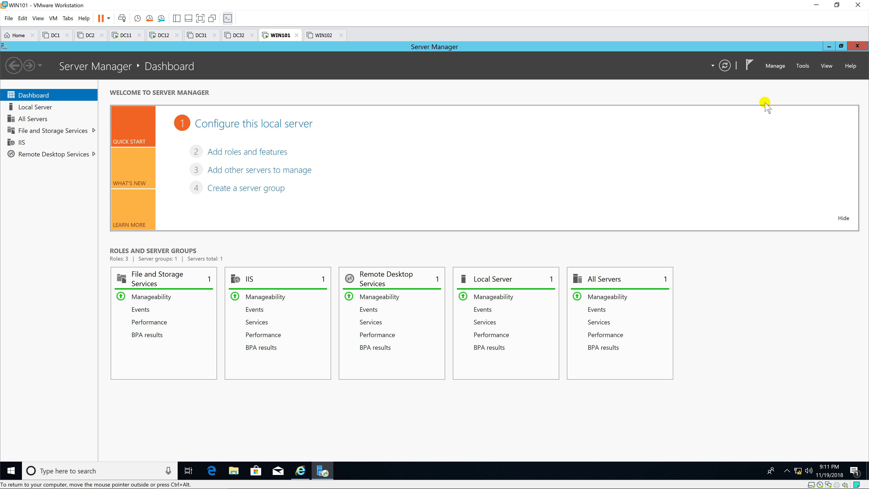
{"action": "left_click", "coordinate": [803, 66]}
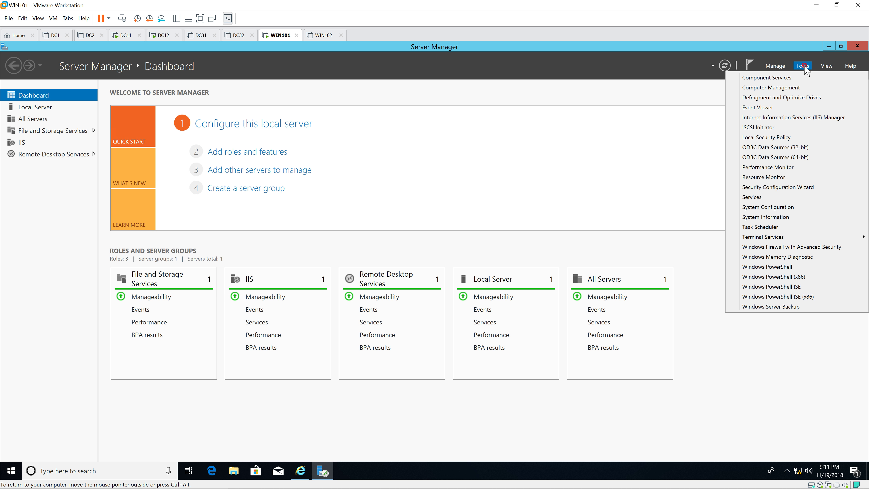
Start the Add Roles and Features Wizard maximized and proceed to role selection, keeping the default installation type and DC12.Yi.vn as destination server.
{"action": "left_click", "coordinate": [775, 66]}
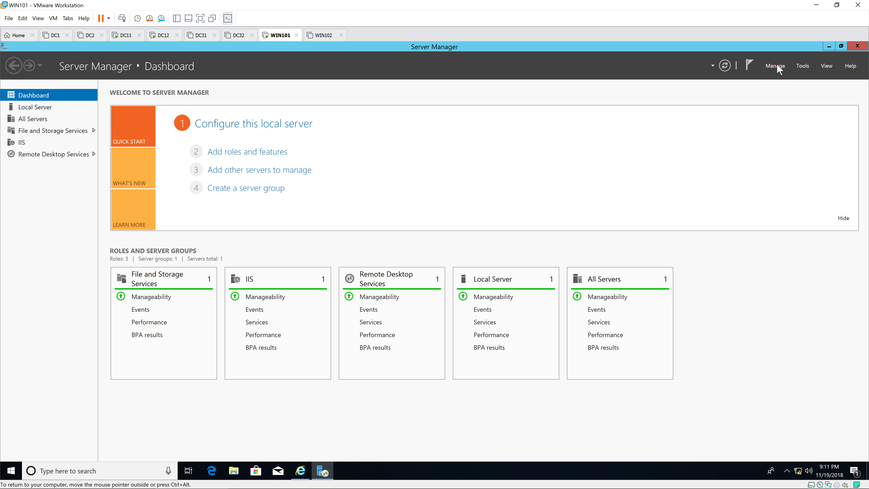
{"action": "left_click", "coordinate": [806, 78]}
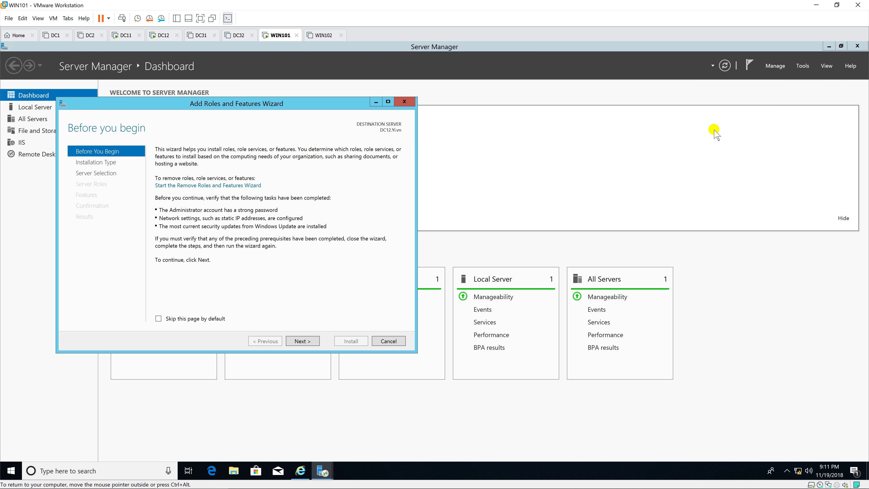
{"action": "left_click", "coordinate": [389, 101]}
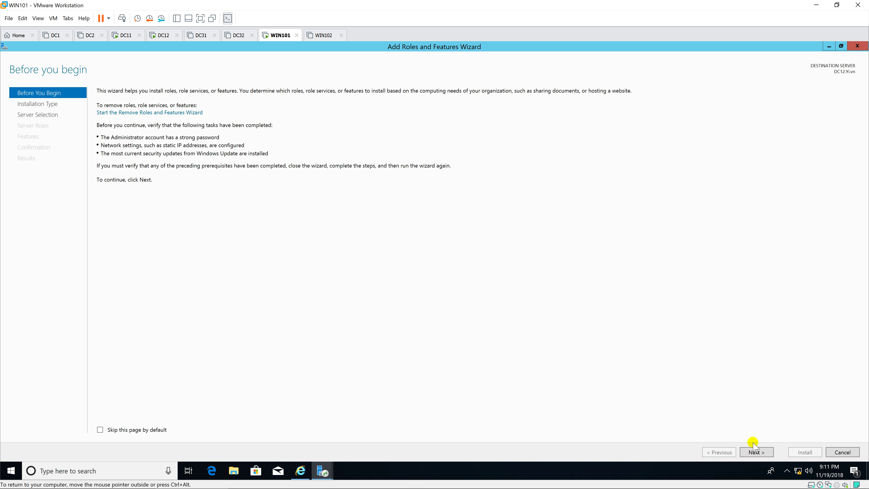
{"action": "left_click", "coordinate": [765, 453]}
{"action": "left_click", "coordinate": [765, 452]}
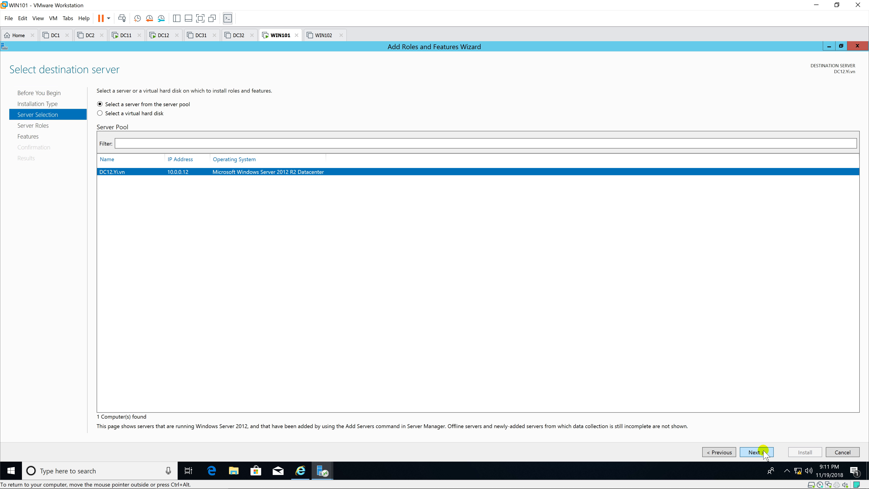
{"action": "left_click", "coordinate": [765, 452]}
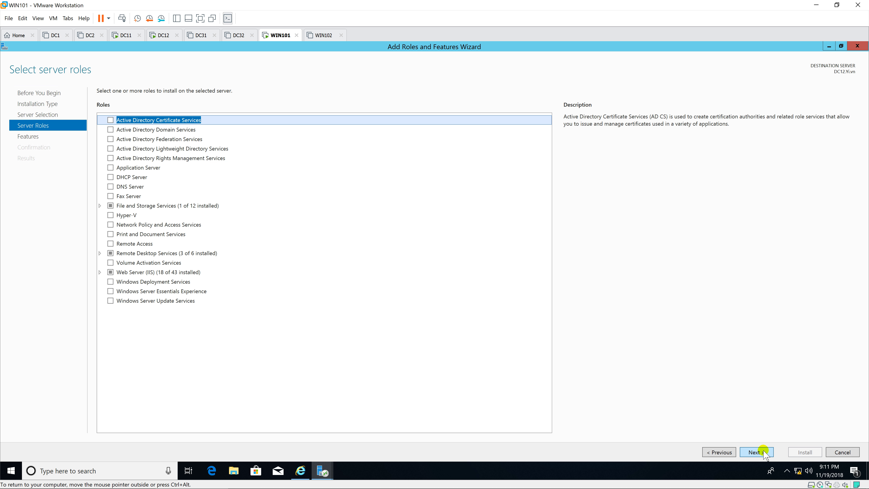
Install the DHCP Server role with its management tools, adding no other features, and close the wizard once installation finishes.
{"action": "left_click", "coordinate": [111, 177]}
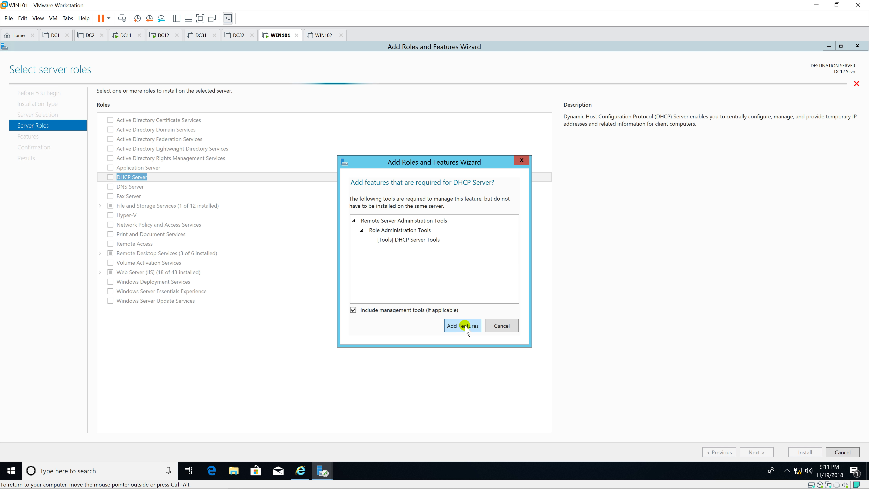
{"action": "left_click", "coordinate": [465, 327]}
{"action": "left_click", "coordinate": [757, 452]}
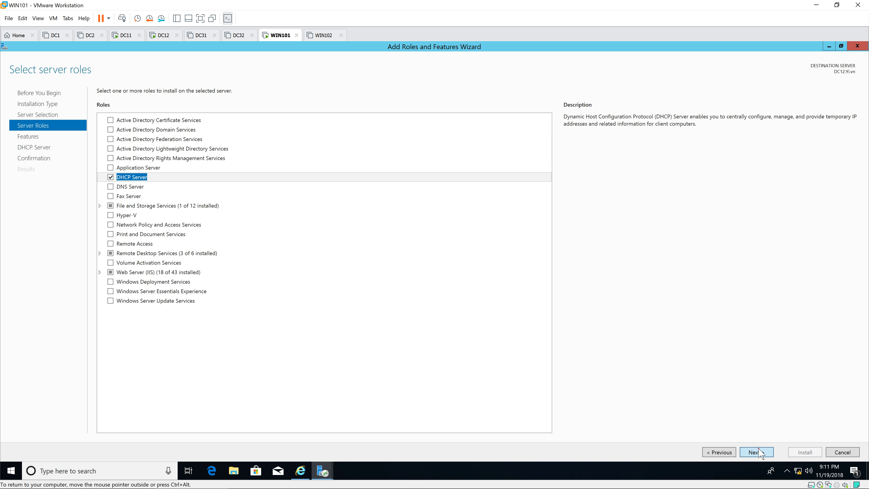
{"action": "left_click", "coordinate": [760, 452]}
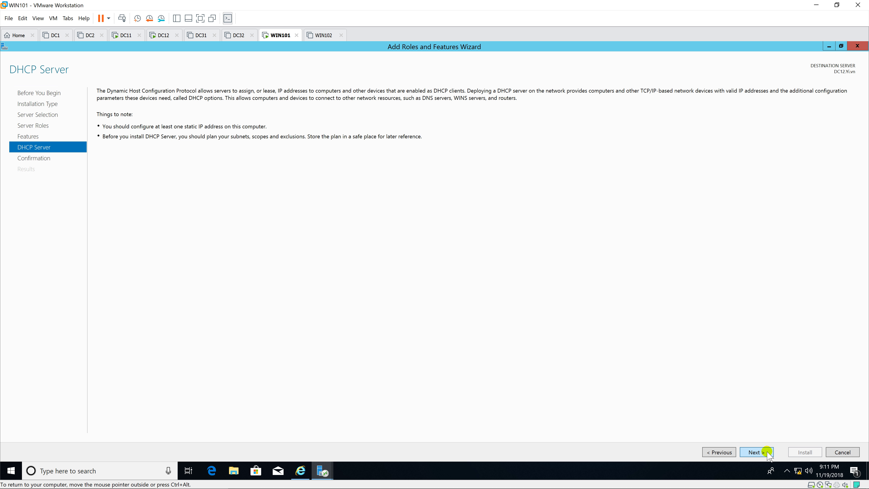
{"action": "left_click", "coordinate": [767, 452]}
{"action": "left_click", "coordinate": [805, 452]}
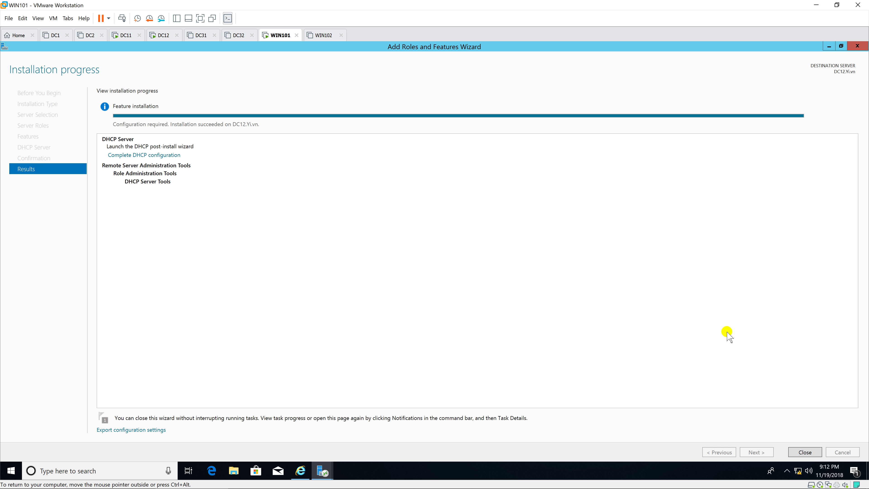
{"action": "left_click", "coordinate": [805, 452]}
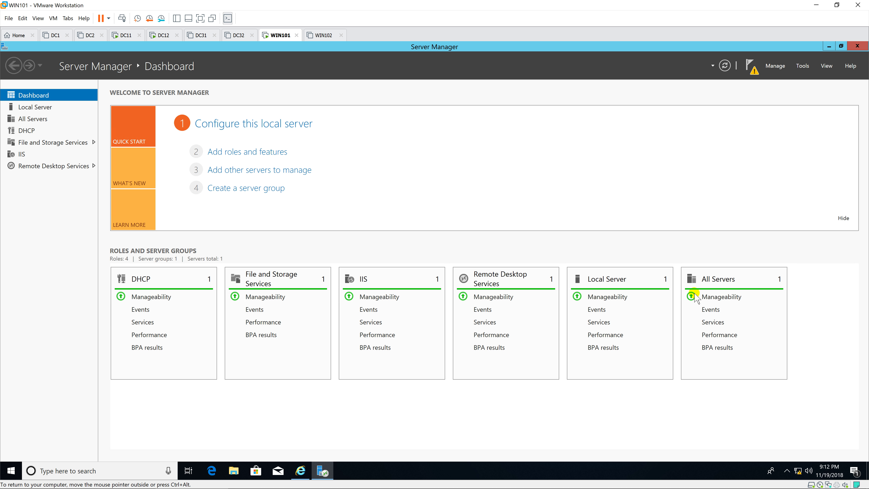
Complete the DHCP post-install configuration, committing the security groups and server authorization with the default credentials.
{"action": "left_click", "coordinate": [755, 74]}
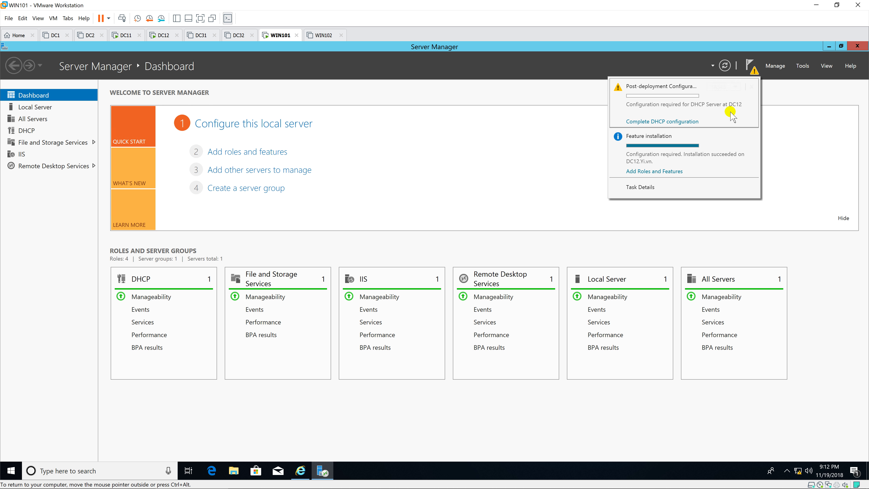
{"action": "left_click", "coordinate": [674, 119]}
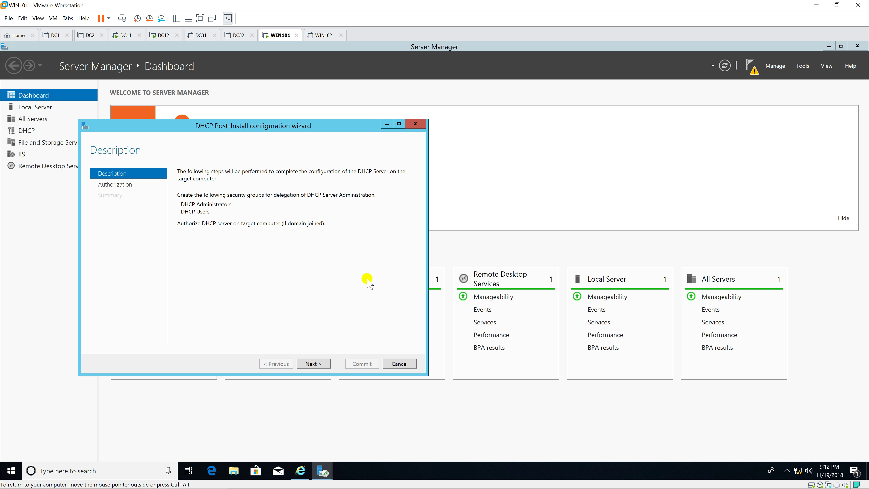
{"action": "left_click", "coordinate": [320, 364]}
{"action": "left_click", "coordinate": [364, 363]}
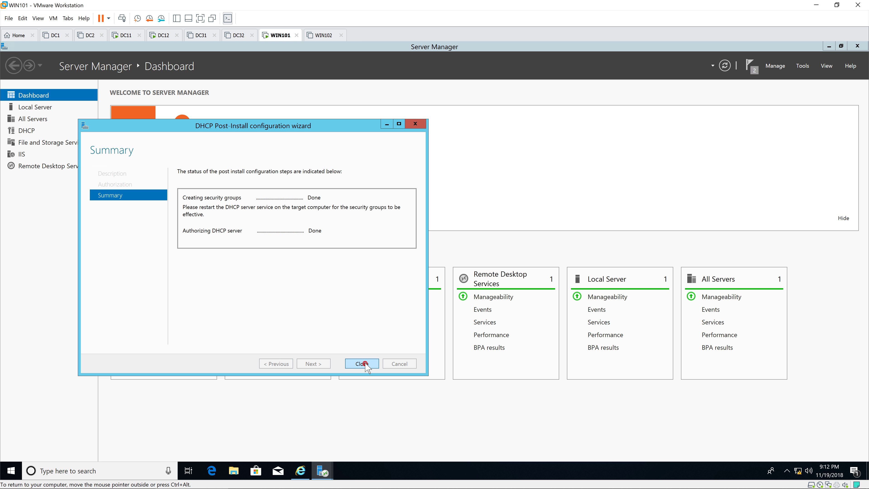
{"action": "left_click", "coordinate": [362, 364]}
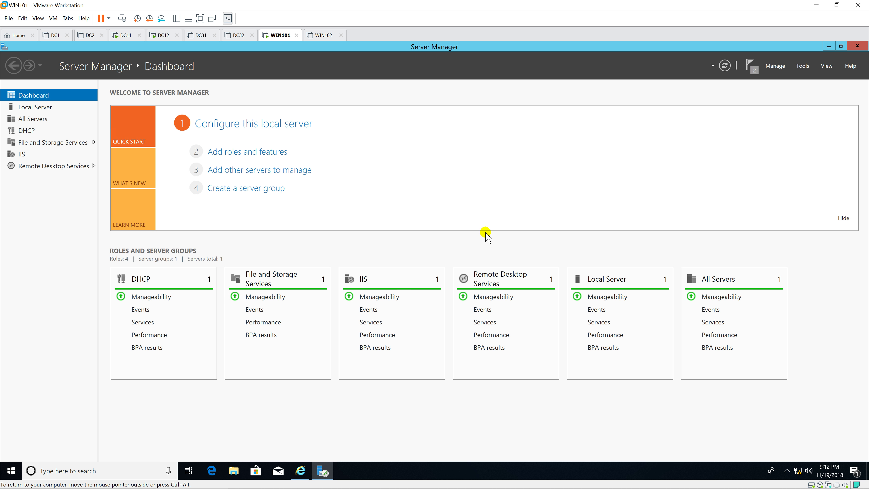
Open the DHCP console maximized, widen its tree, and expand dc12.yi.vn with its IPv4 and IPv6 nodes.
{"action": "left_click", "coordinate": [803, 66]}
{"action": "left_click", "coordinate": [799, 107]}
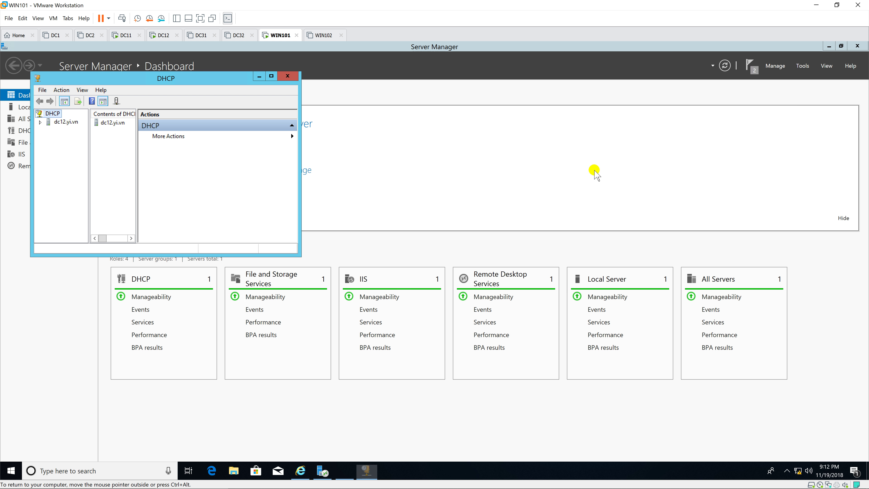
{"action": "left_click", "coordinate": [272, 76]}
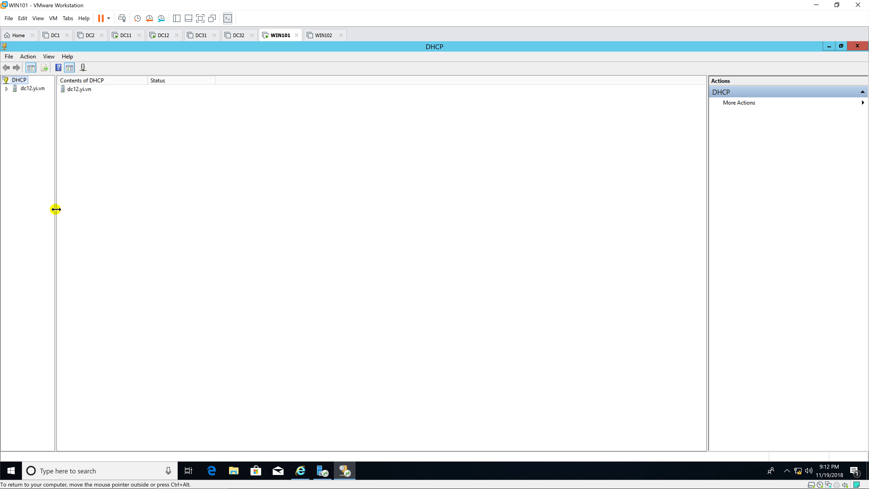
{"action": "left_click_drag", "start_coordinate": [55, 209], "coordinate": [109, 215]}
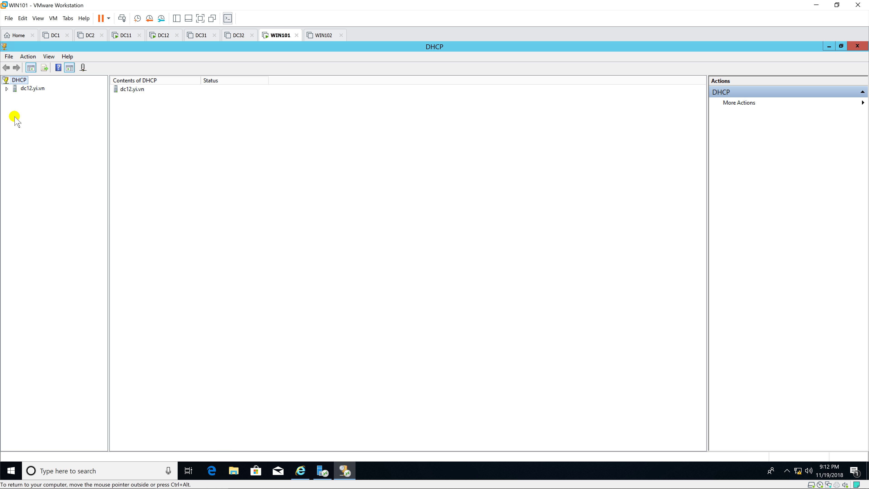
{"action": "left_click", "coordinate": [6, 88]}
{"action": "left_click", "coordinate": [16, 96]}
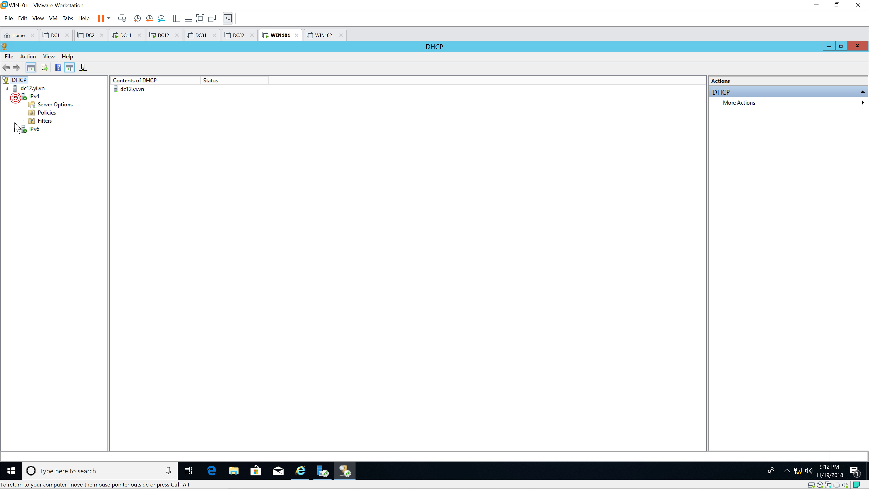
{"action": "left_click", "coordinate": [15, 130]}
Start a new IPv4 scope named Scope01 with the range 10.0.0.100 to 10.0.0.200 and a subnet length of 24.
{"action": "left_click", "coordinate": [35, 96]}
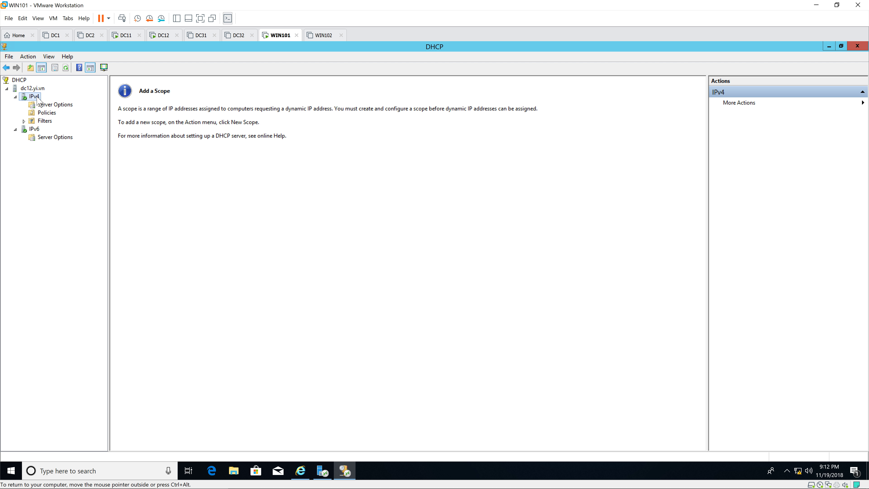
{"action": "right_click", "coordinate": [37, 97]}
{"action": "left_click", "coordinate": [72, 114]}
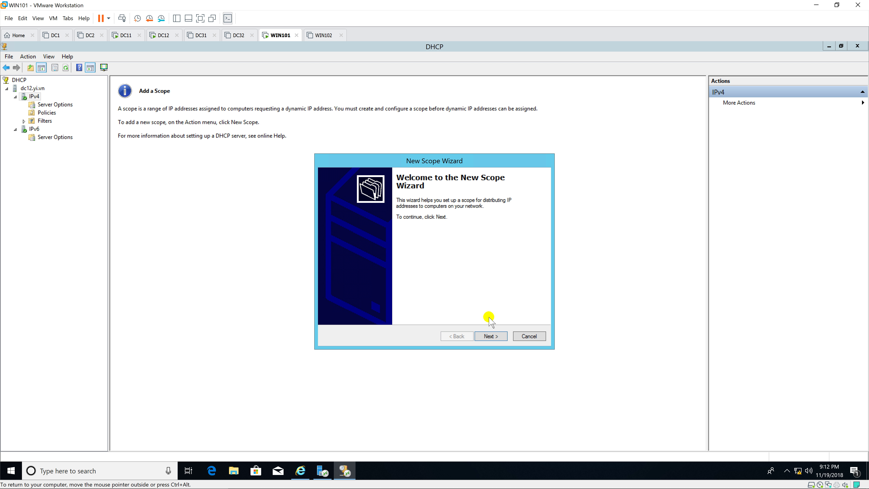
{"action": "left_click", "coordinate": [491, 336]}
{"action": "type", "text": "Scope01"}
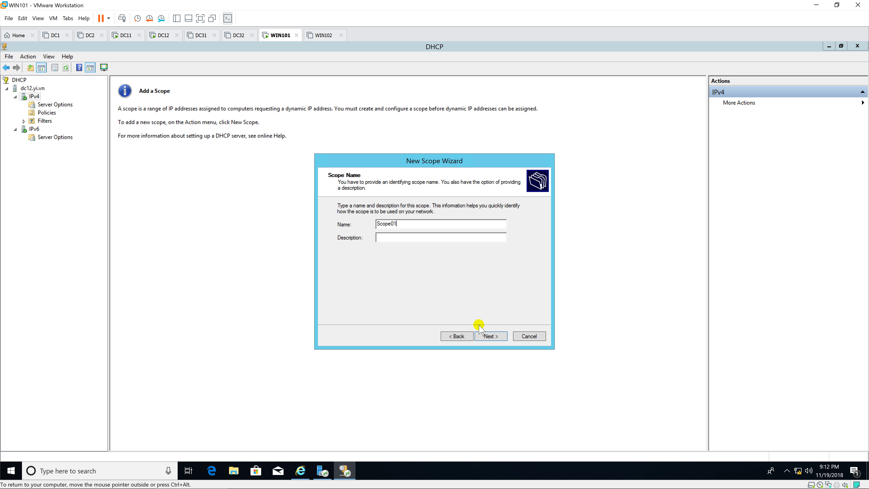
{"action": "left_click", "coordinate": [485, 336]}
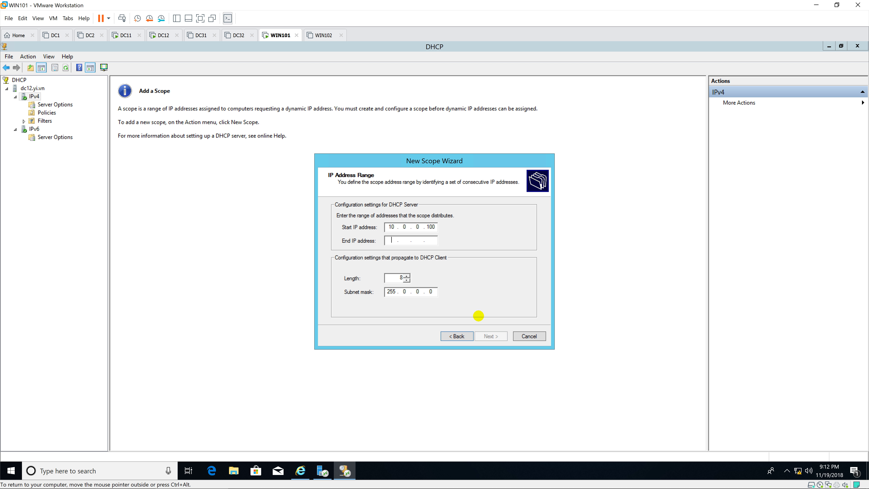
{"action": "type", "text": "10."}
{"action": "type", "text": "24"}
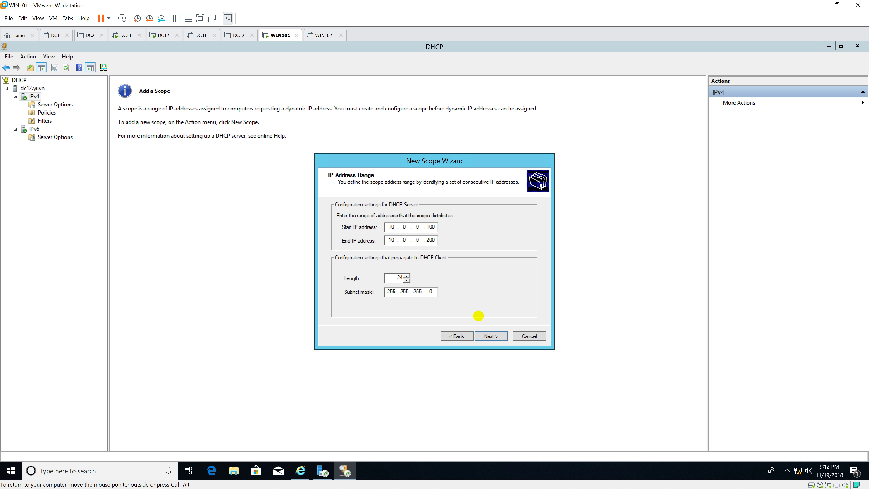
{"action": "left_click", "coordinate": [491, 337]}
Keep the scope's default exclusions and lease duration, choose to configure options, and add 10.0.0.254 as the default gateway.
{"action": "left_click", "coordinate": [491, 337]}
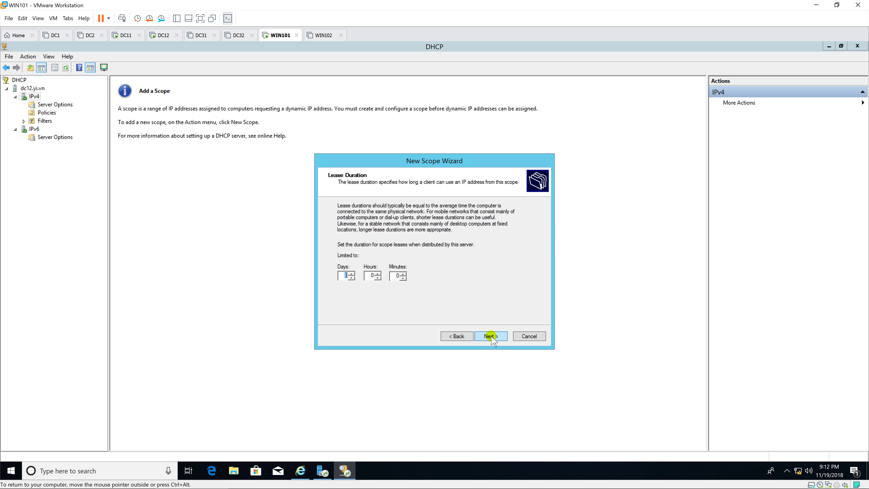
{"action": "left_click", "coordinate": [491, 336]}
{"action": "left_click", "coordinate": [492, 336]}
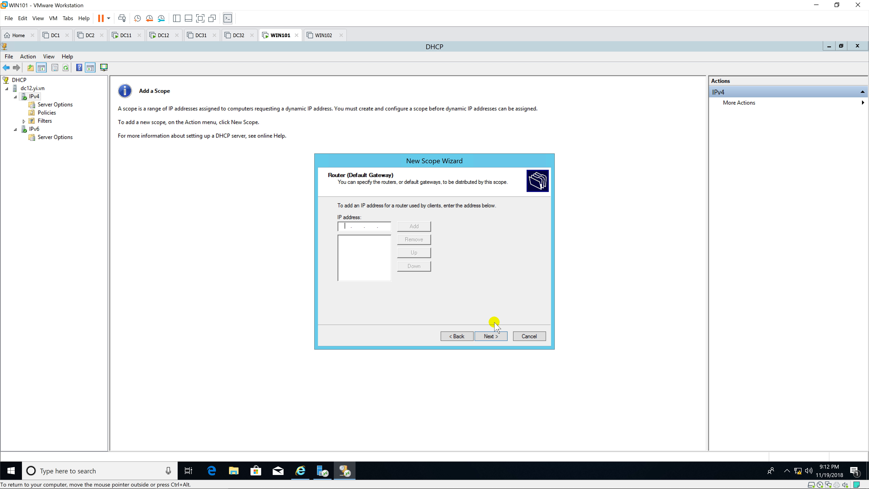
{"action": "type", "text": "10.0.0.254"}
{"action": "left_click", "coordinate": [413, 227]}
{"action": "left_click", "coordinate": [493, 336]}
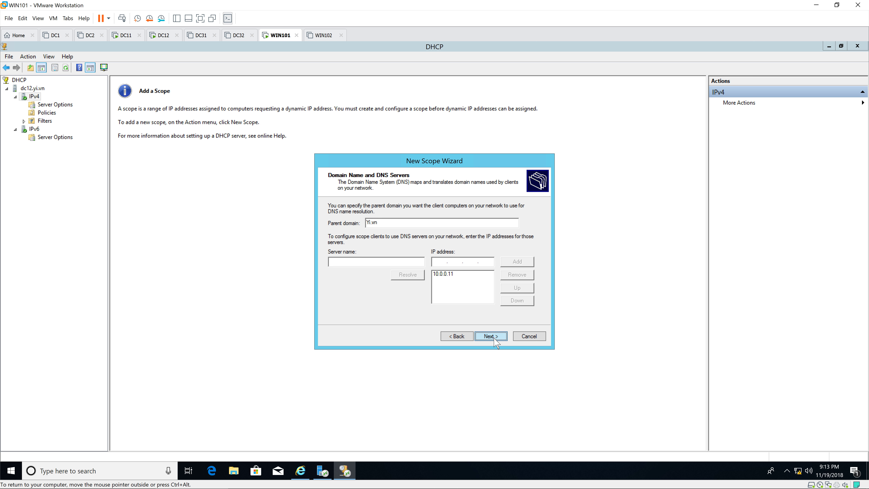
Accept the default DNS and WINS settings, activate the scope immediately, and finish the New Scope Wizard.
{"action": "left_click", "coordinate": [495, 339]}
{"action": "left_click", "coordinate": [495, 338]}
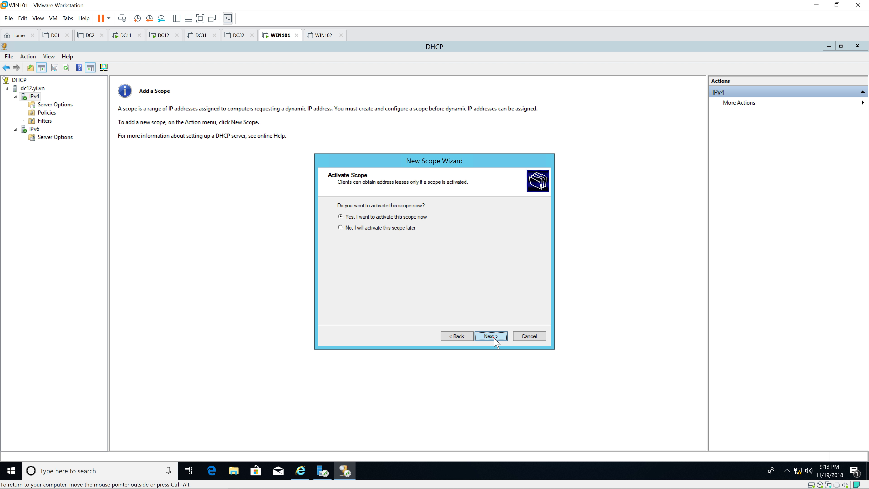
{"action": "left_click", "coordinate": [495, 337]}
{"action": "left_click", "coordinate": [495, 337]}
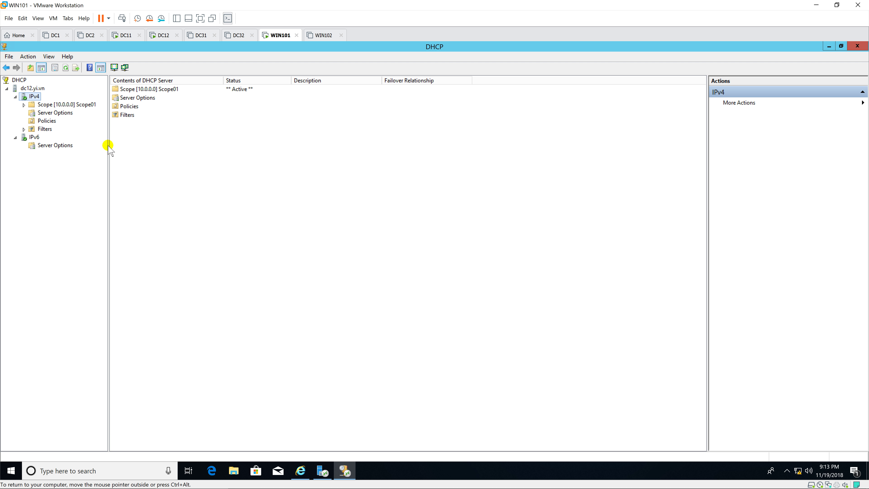
Expand Scope01 and examine the address range in its Address Pool.
{"action": "left_click", "coordinate": [23, 104]}
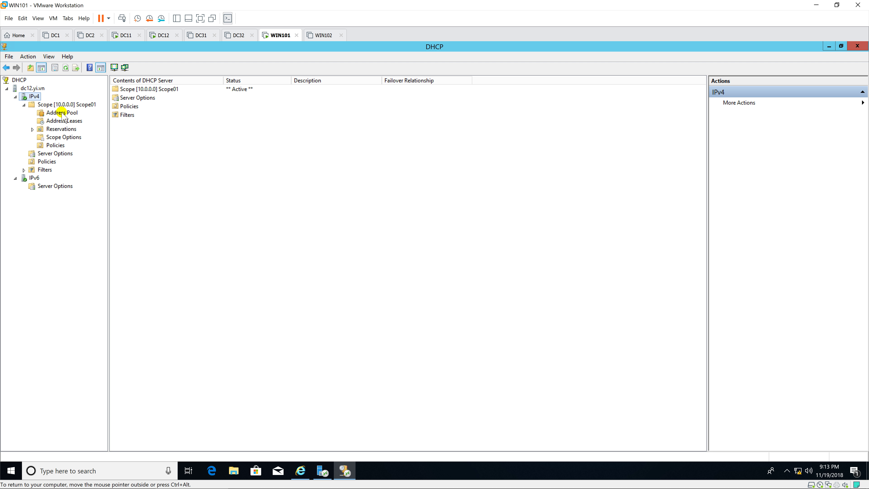
{"action": "left_click", "coordinate": [62, 112]}
{"action": "left_click", "coordinate": [68, 104]}
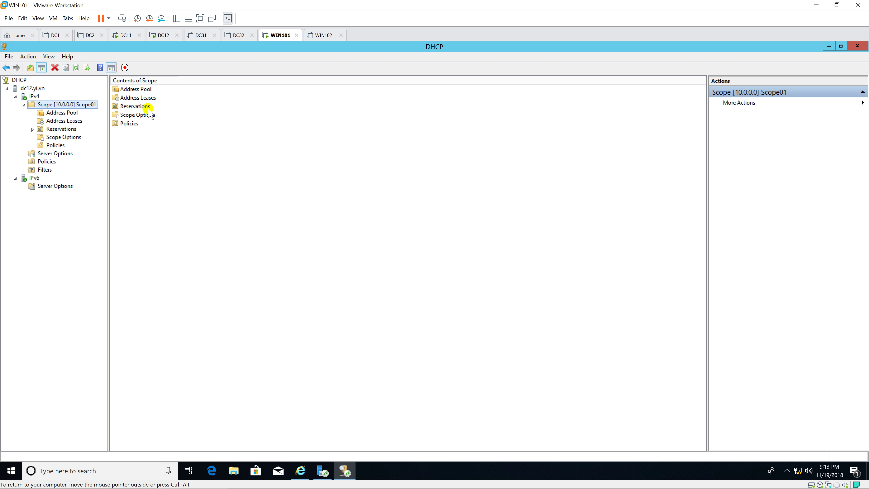
{"action": "left_click", "coordinate": [72, 113]}
{"action": "left_click", "coordinate": [219, 91]}
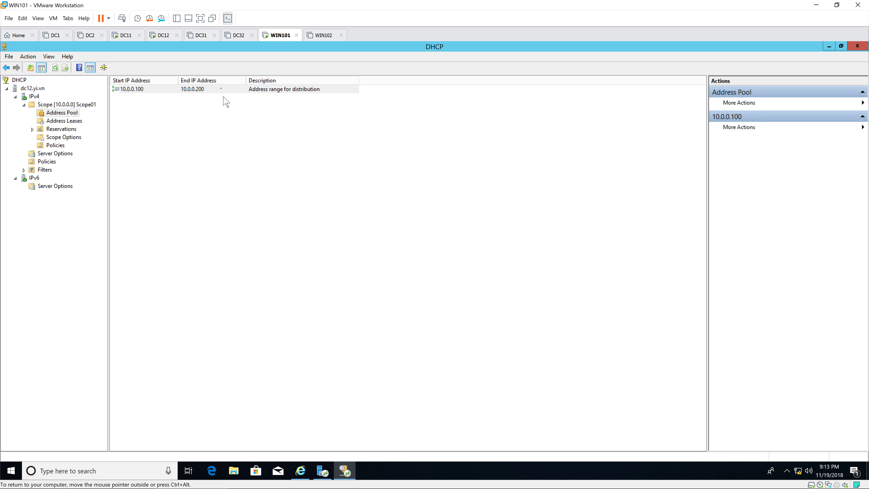
Switch to the DC12 virtual machine and open its DHCP console maximized, expanding dc12.yi.vn and widening the tree.
{"action": "left_click", "coordinate": [164, 35]}
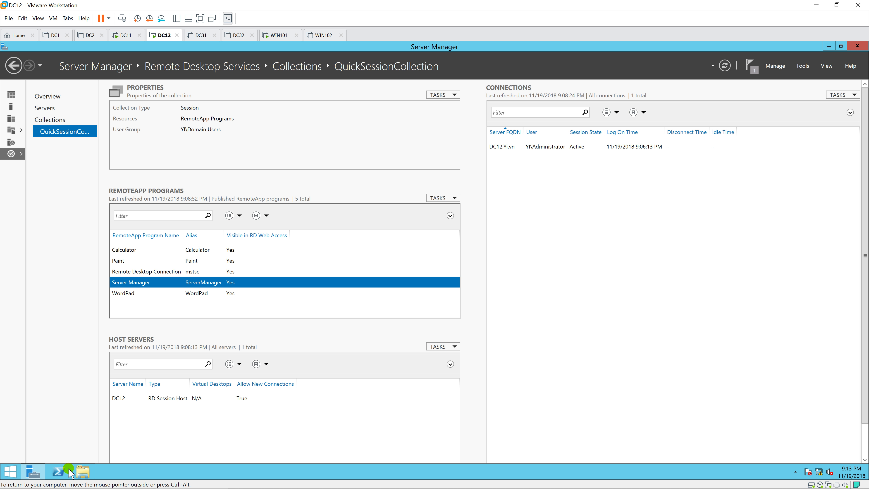
{"action": "left_click", "coordinate": [802, 65]}
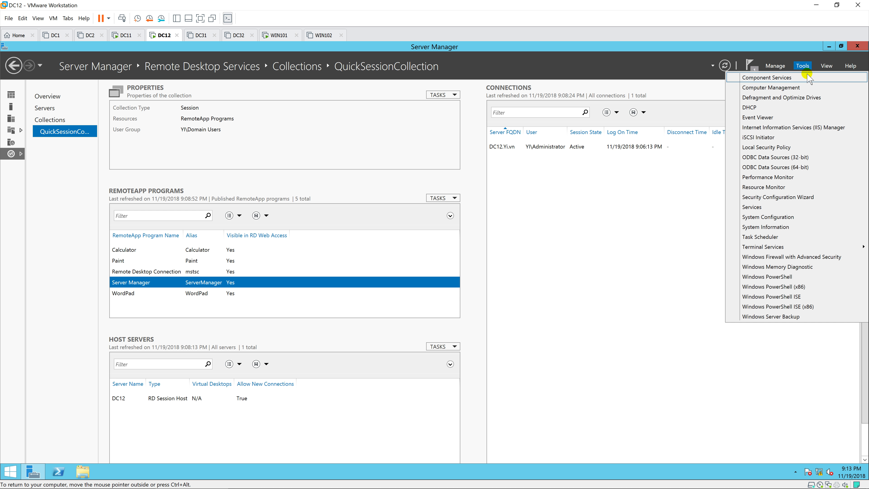
{"action": "left_click", "coordinate": [801, 110]}
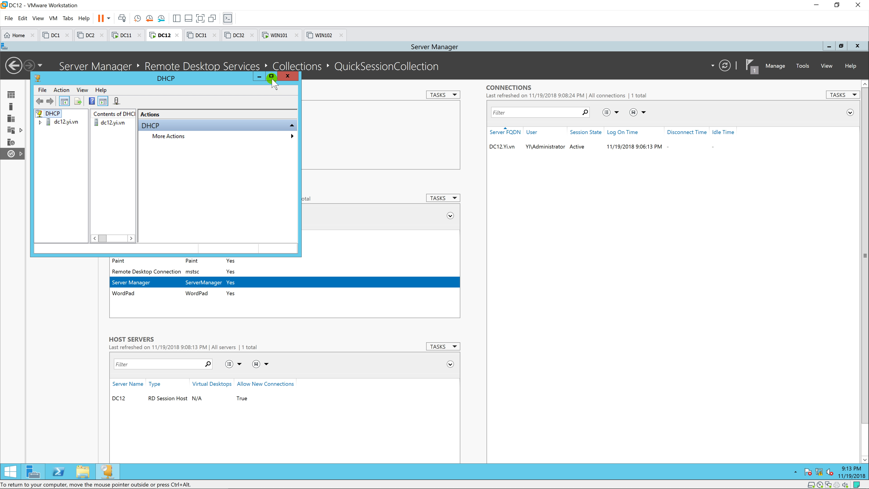
{"action": "left_click", "coordinate": [272, 76]}
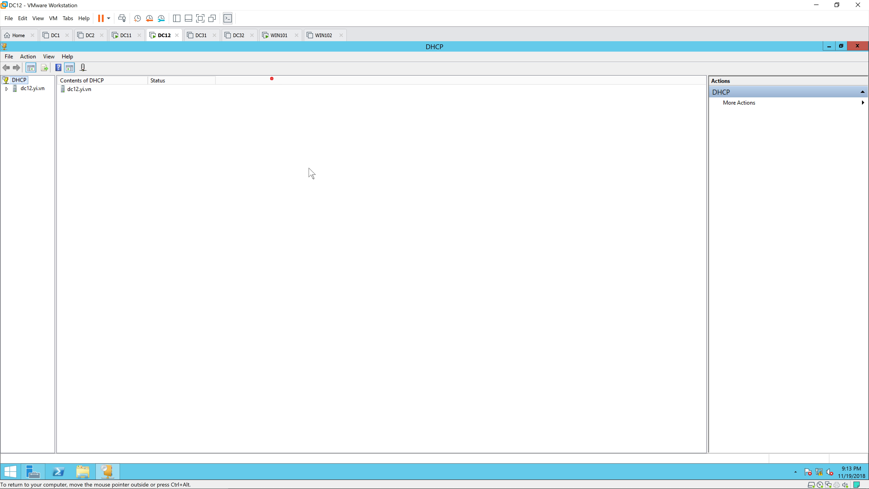
{"action": "left_click", "coordinate": [6, 88]}
{"action": "left_click_drag", "start_coordinate": [56, 135], "coordinate": [116, 136]}
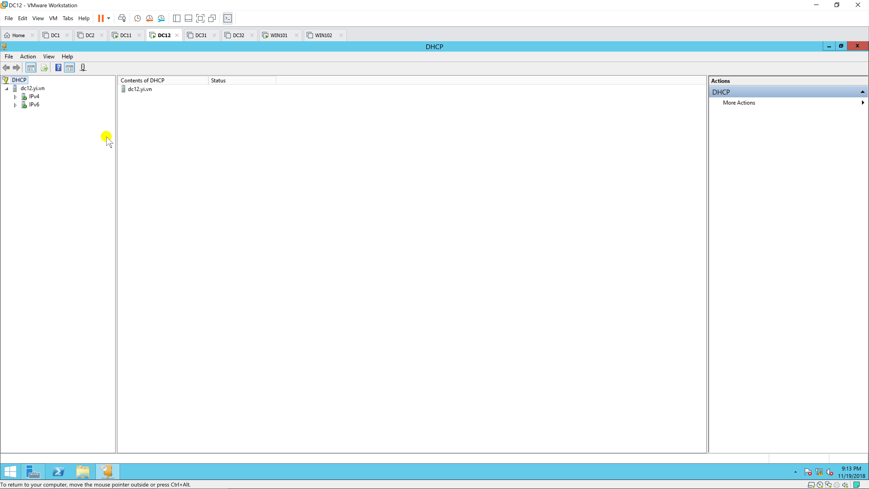
Check under IPv4 on DC12 that Scope01 exists, examining its Address Pool and scope contents.
{"action": "left_click", "coordinate": [15, 97]}
{"action": "double_click", "coordinate": [57, 113]}
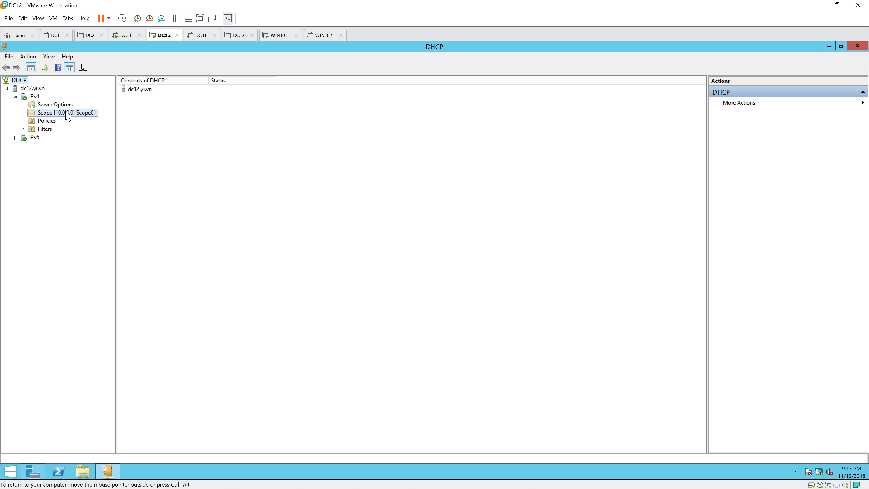
{"action": "left_click", "coordinate": [75, 121]}
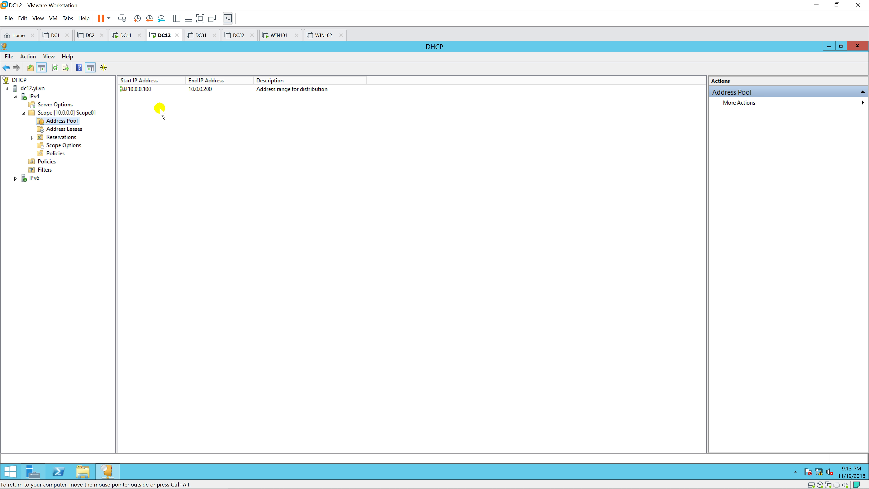
{"action": "left_click", "coordinate": [71, 113]}
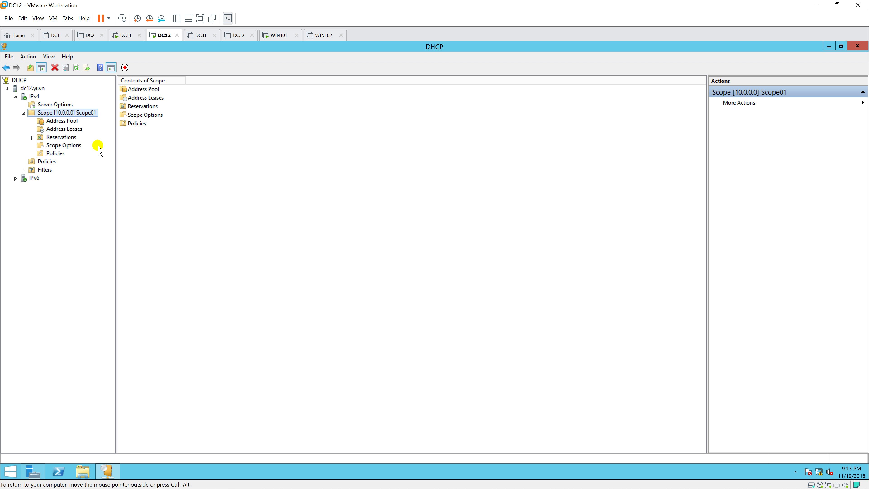